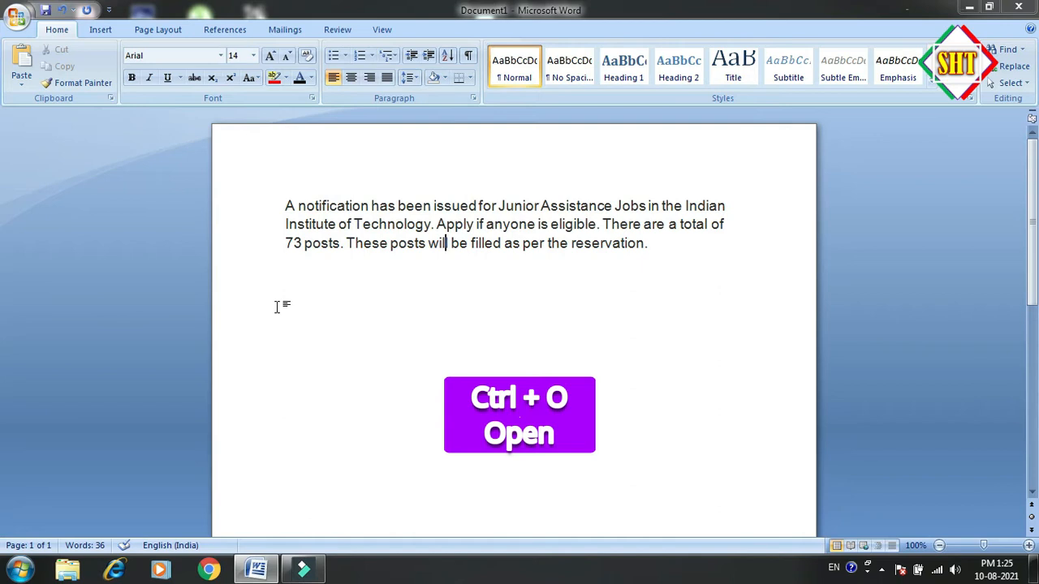
# Open the Blog PDF from the Desktop folder
pyautogui.hotkey('ctrl', 'o')
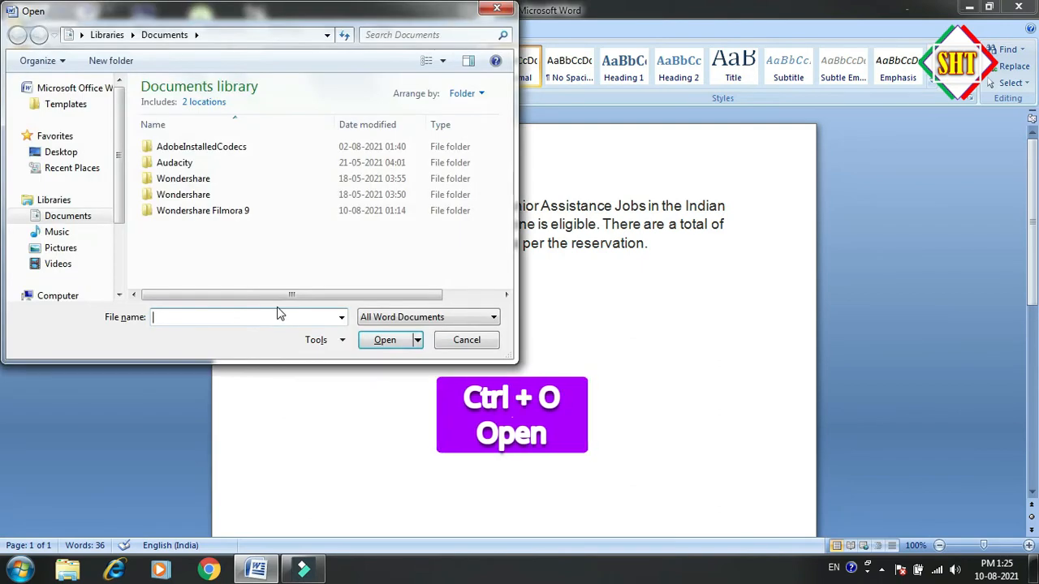
pyautogui.click(61, 152)
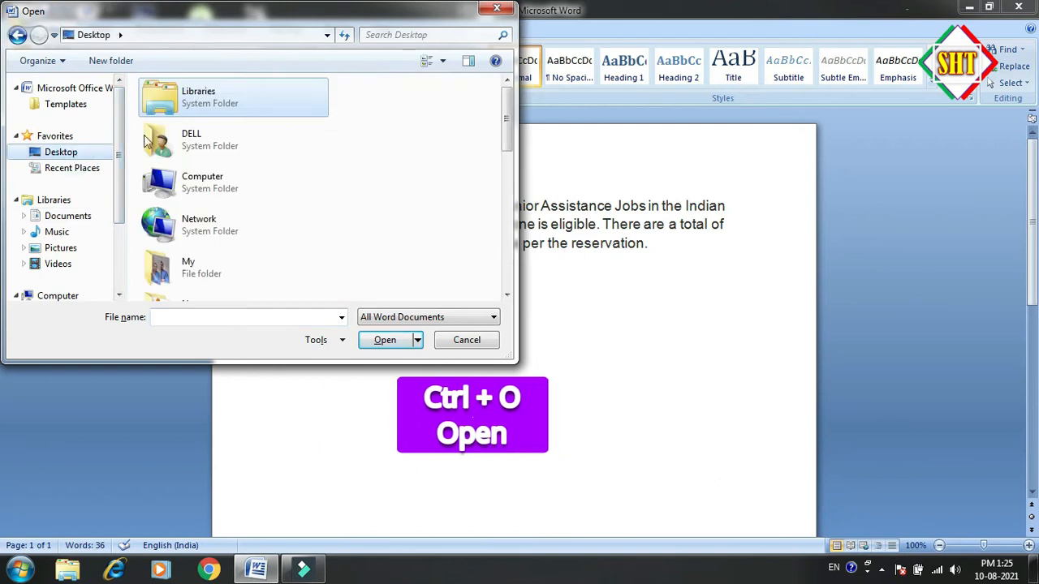
pyautogui.moveTo(507, 105); pyautogui.dragTo(507, 190)
pyautogui.click(220, 105)
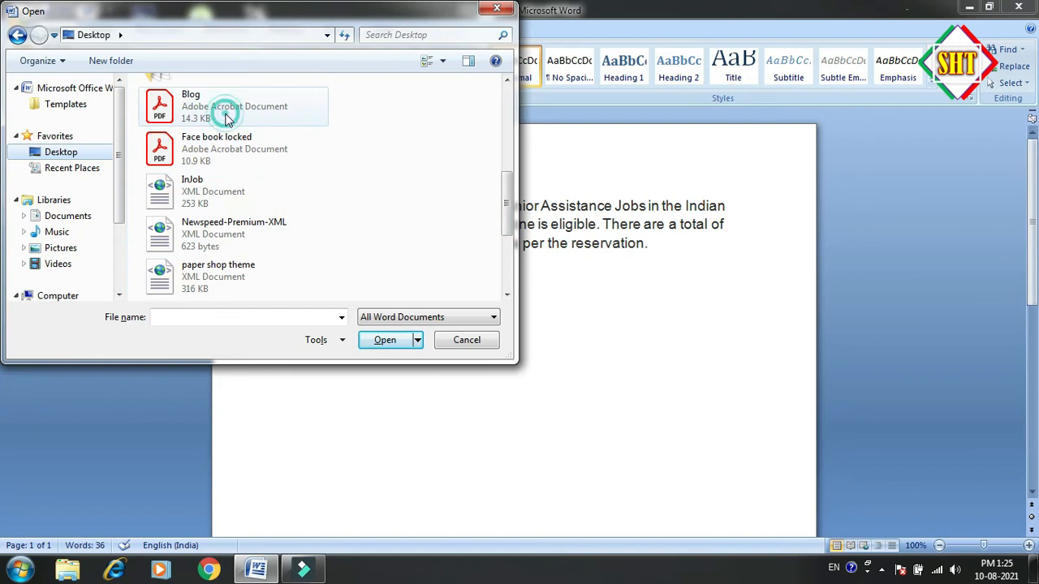
pyautogui.click(389, 344)
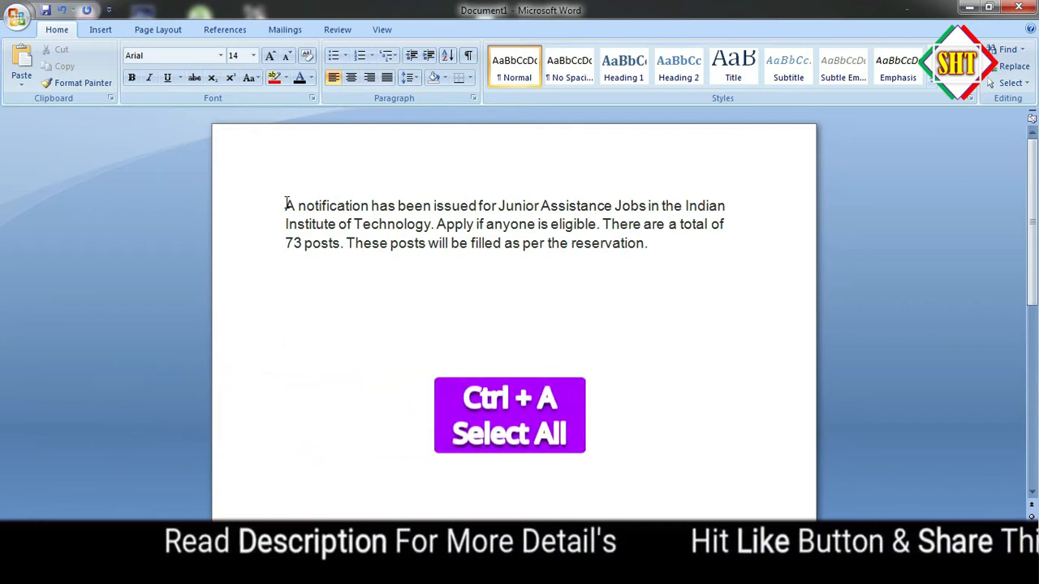
# Select the document's entire paragraph and clear the selection again
pyautogui.moveTo(285, 204); pyautogui.dragTo(584, 242)
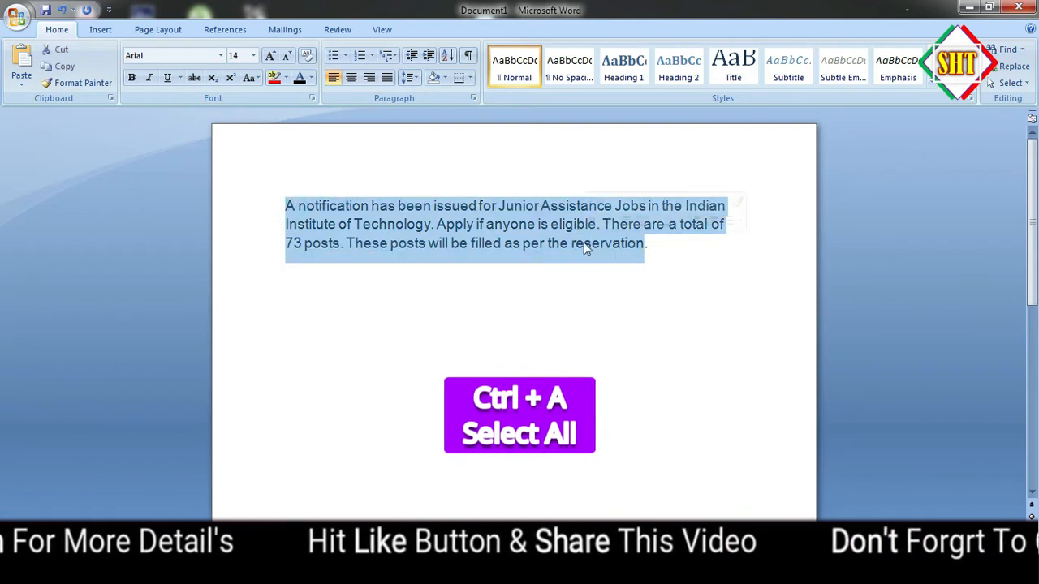
pyautogui.click(407, 241)
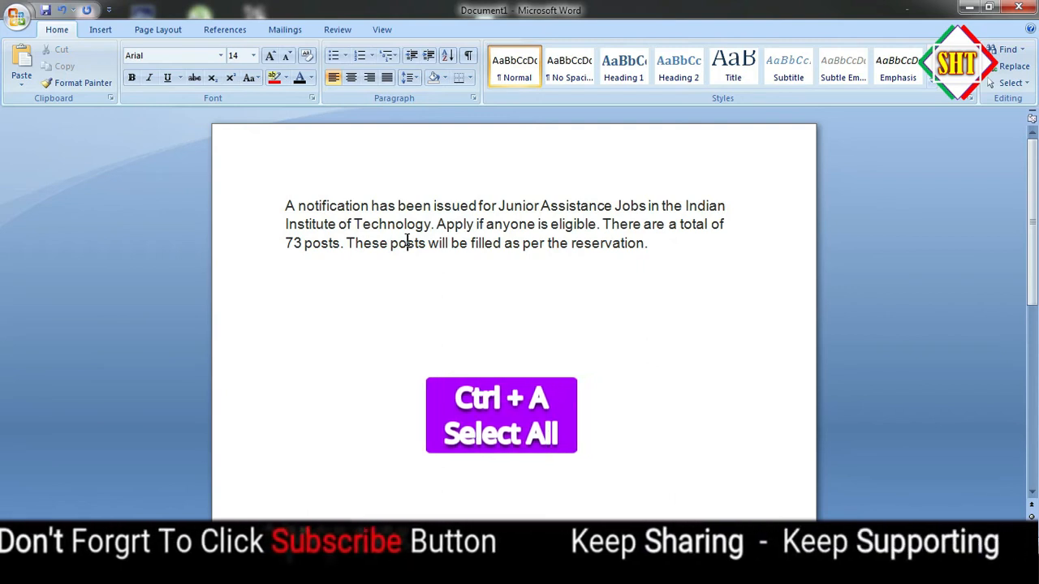
pyautogui.hotkey('ctrl', 'a')
pyautogui.click(498, 302)
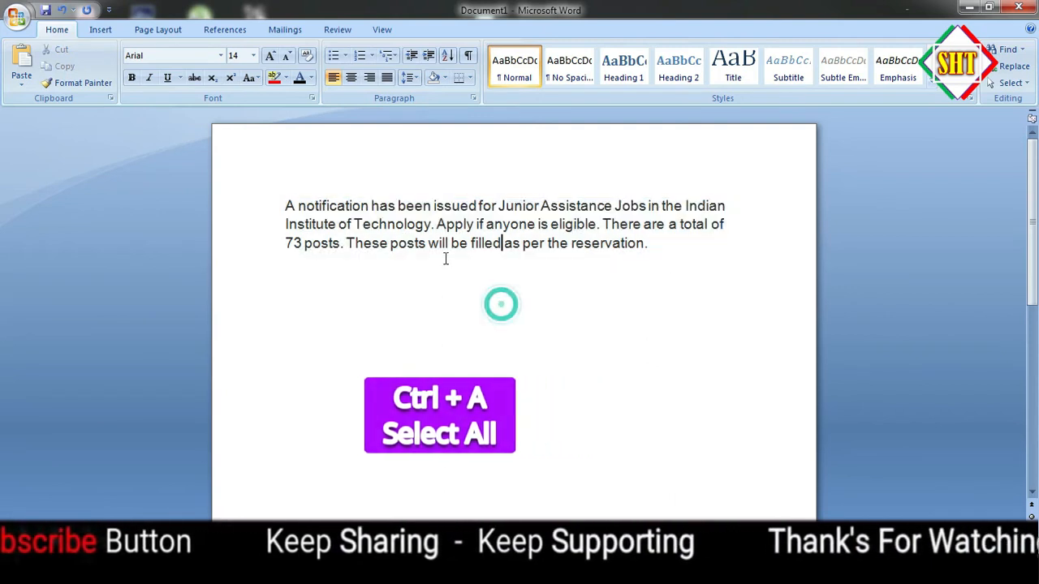
pyautogui.moveTo(287, 205); pyautogui.dragTo(650, 255)
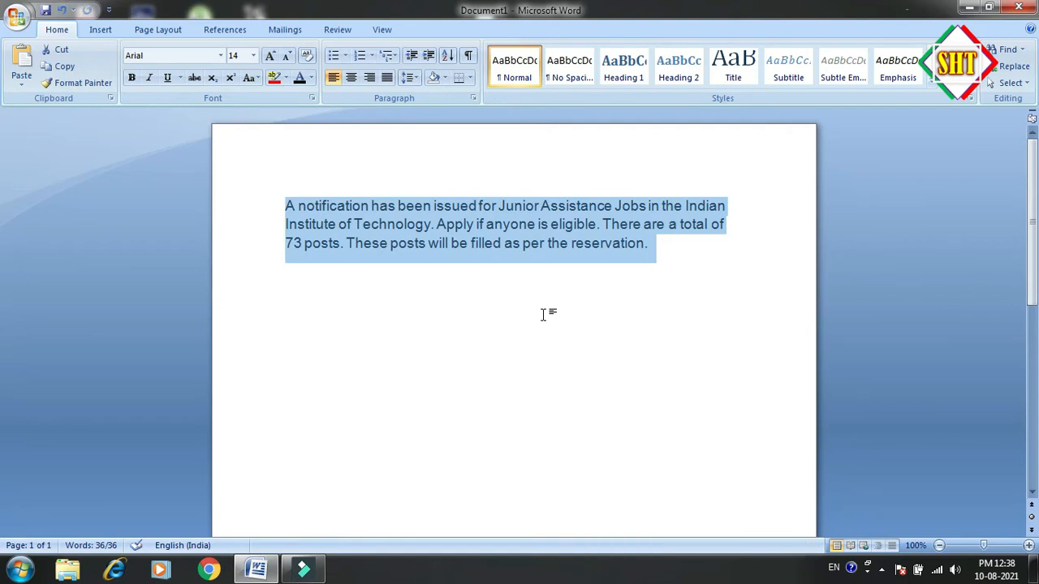
pyautogui.click(548, 292)
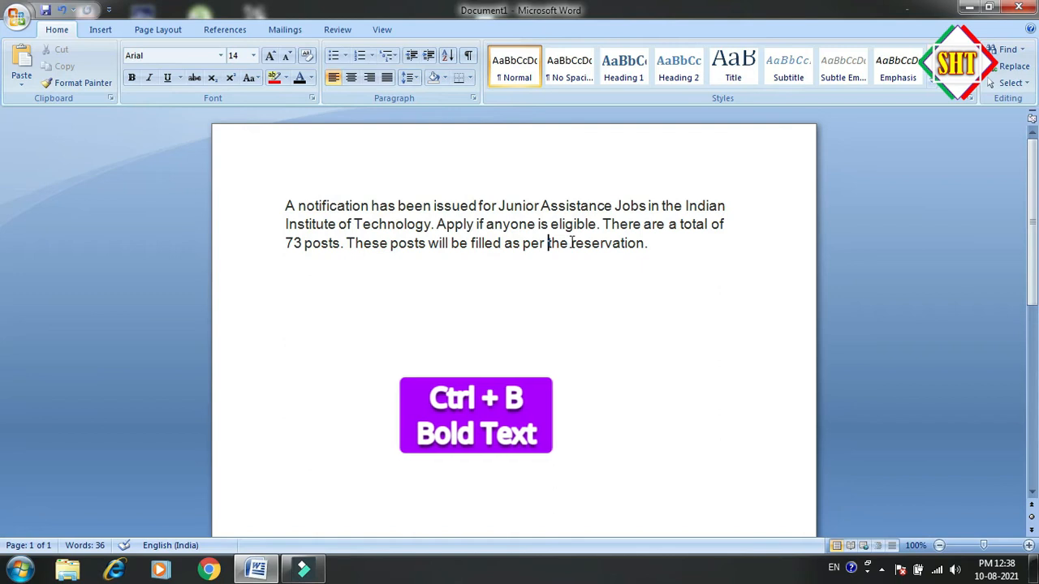
# Make the word "reservation." at the end of the paragraph bold
pyautogui.moveTo(571, 243); pyautogui.dragTo(652, 244)
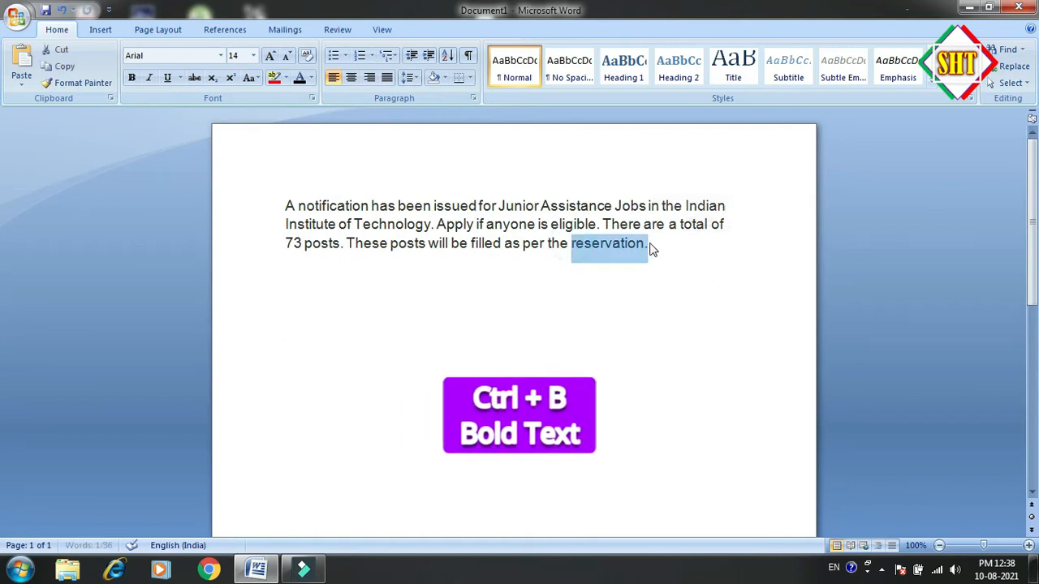
pyautogui.hotkey('ctrl', 'b')
pyautogui.click(649, 243)
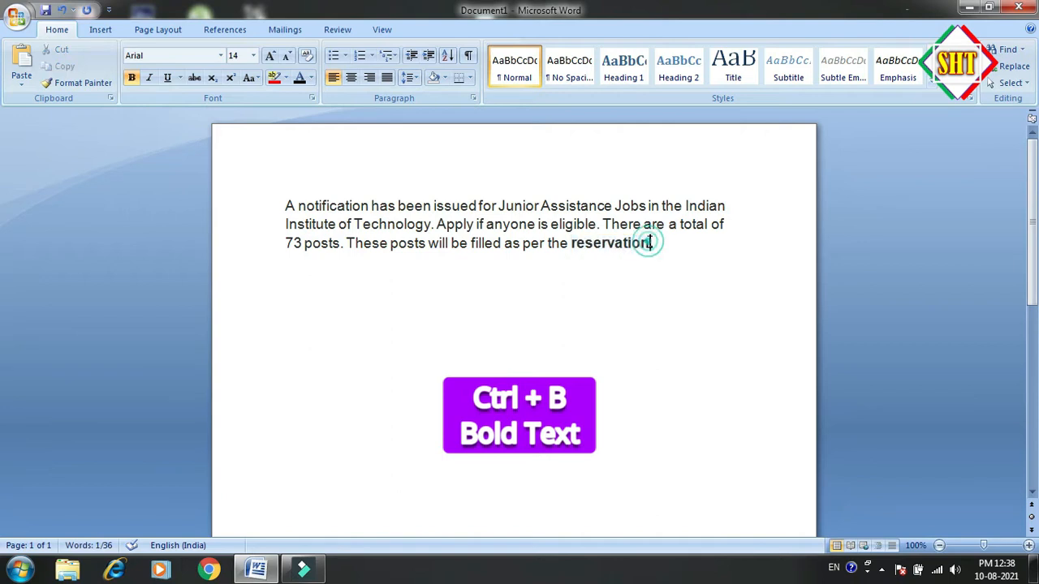
pyautogui.moveTo(651, 243); pyautogui.dragTo(593, 247)
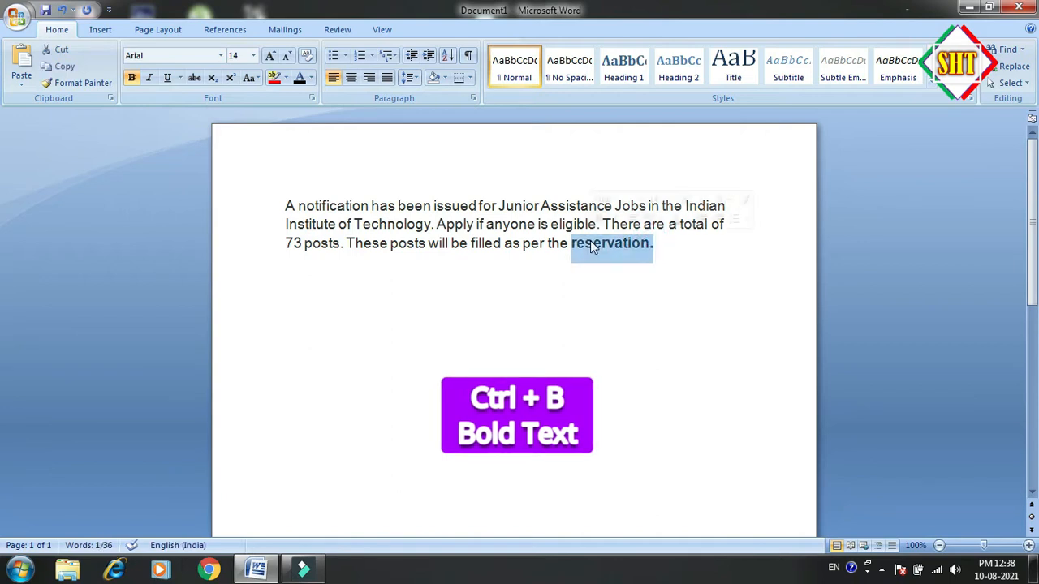
pyautogui.click(572, 243)
pyautogui.moveTo(572, 244); pyautogui.dragTo(654, 244)
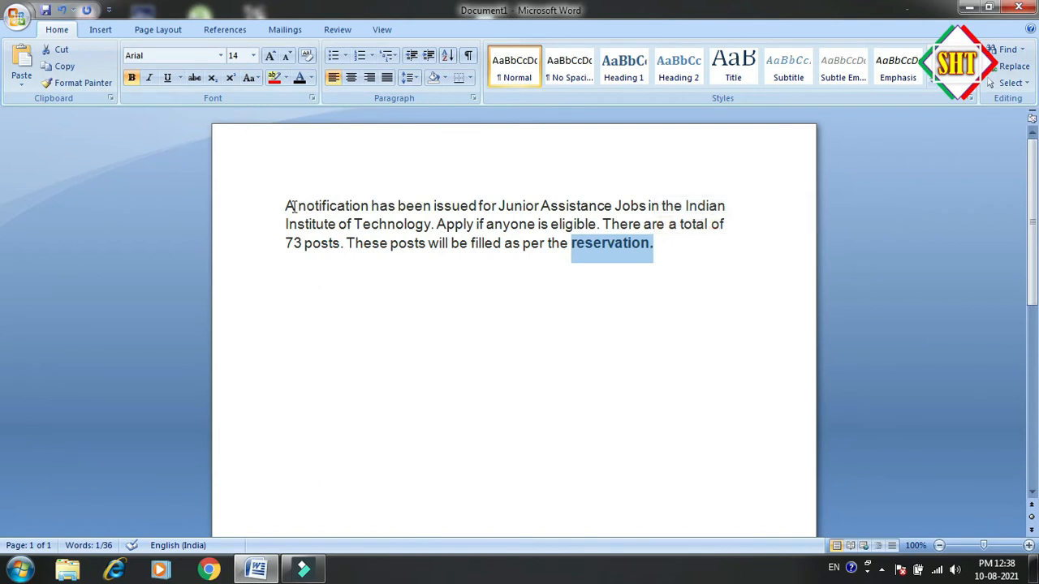
# Split the paragraph after "A notification" so those words stand on their own line
pyautogui.moveTo(286, 205); pyautogui.dragTo(348, 199)
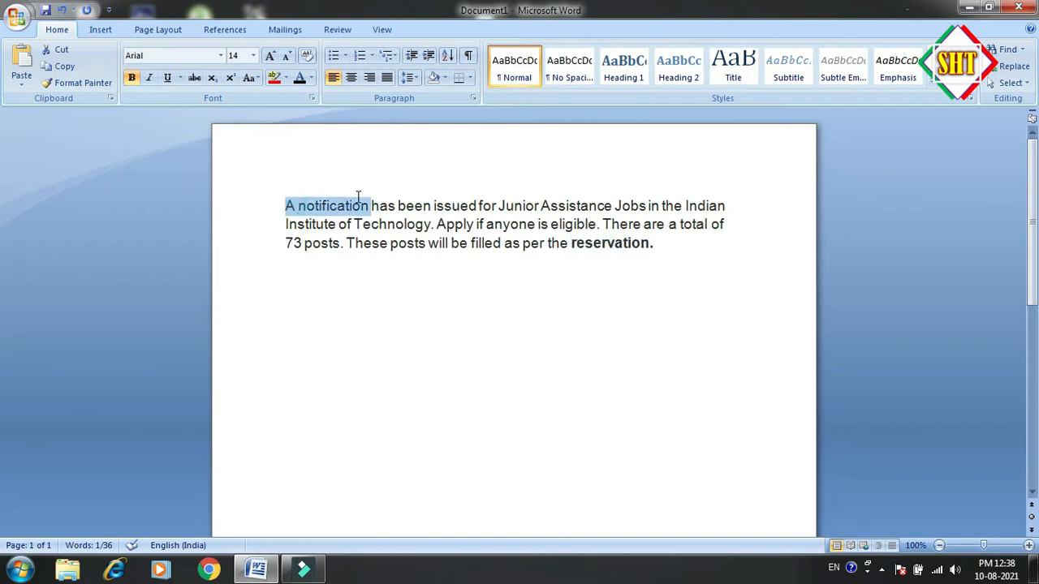
pyautogui.click(369, 205)
pyautogui.press('Return')
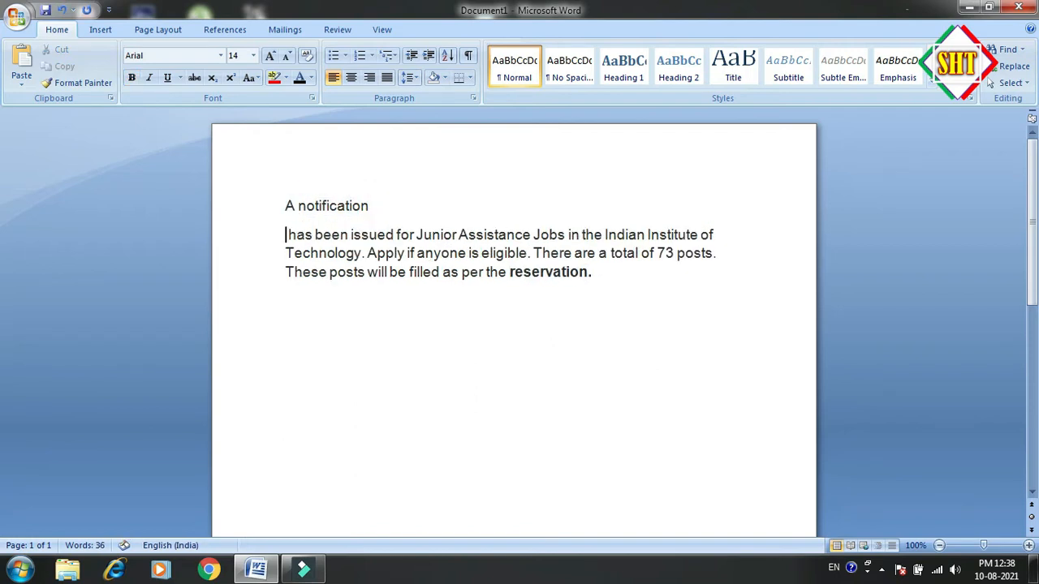
# Apply bold formatting to the "A notification" line
pyautogui.moveTo(369, 206); pyautogui.dragTo(286, 204)
pyautogui.hotkey('ctrl', 'b')
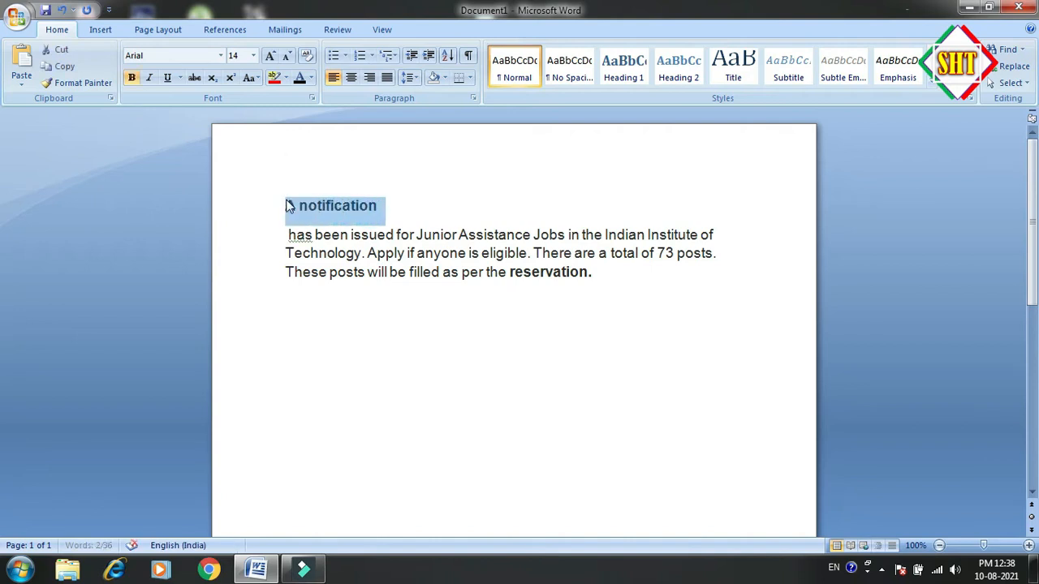
pyautogui.click(385, 202)
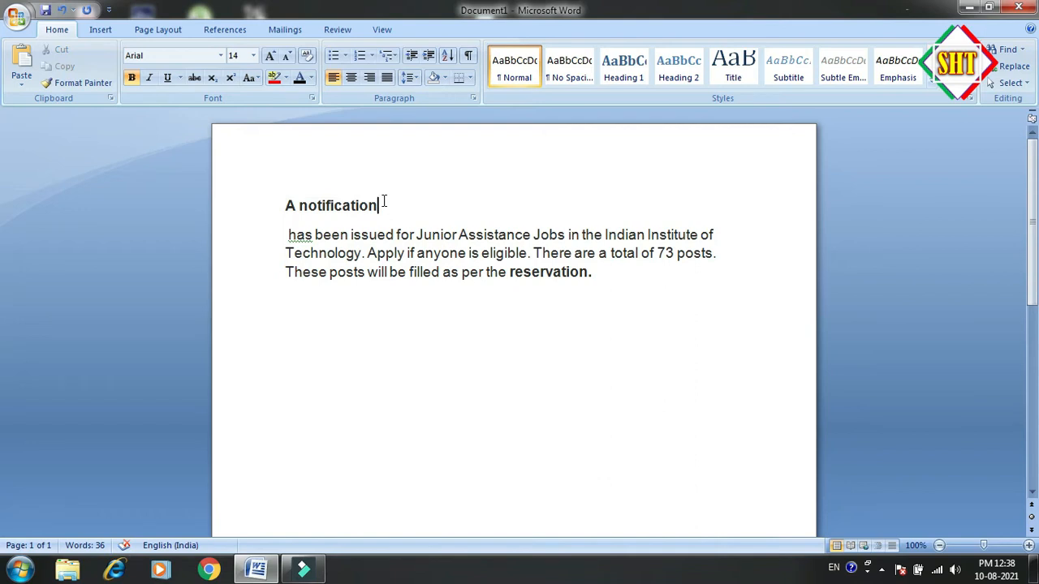
# Remove the bold formatting from "A notification" and from "reservation."
pyautogui.moveTo(385, 205); pyautogui.dragTo(288, 207)
pyautogui.hotkey('ctrl', 'b')
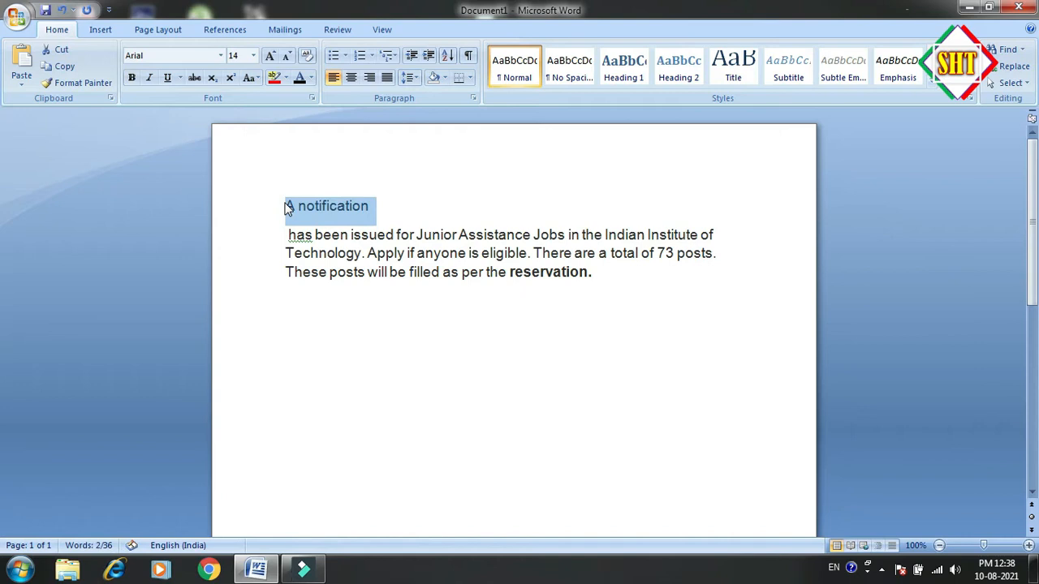
pyautogui.click(381, 205)
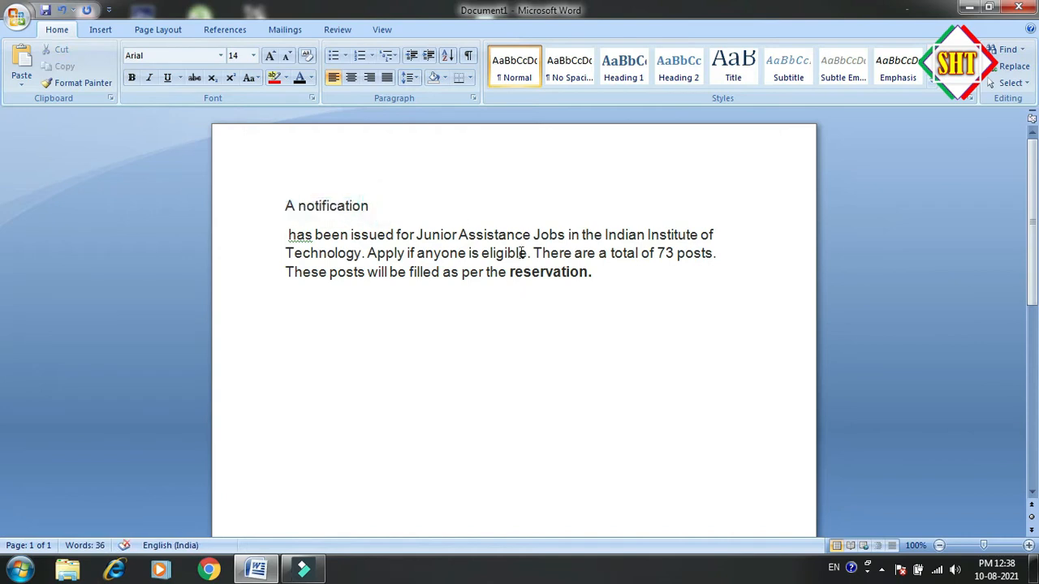
pyautogui.moveTo(510, 272); pyautogui.dragTo(593, 274)
pyautogui.hotkey('ctrl', 'b')
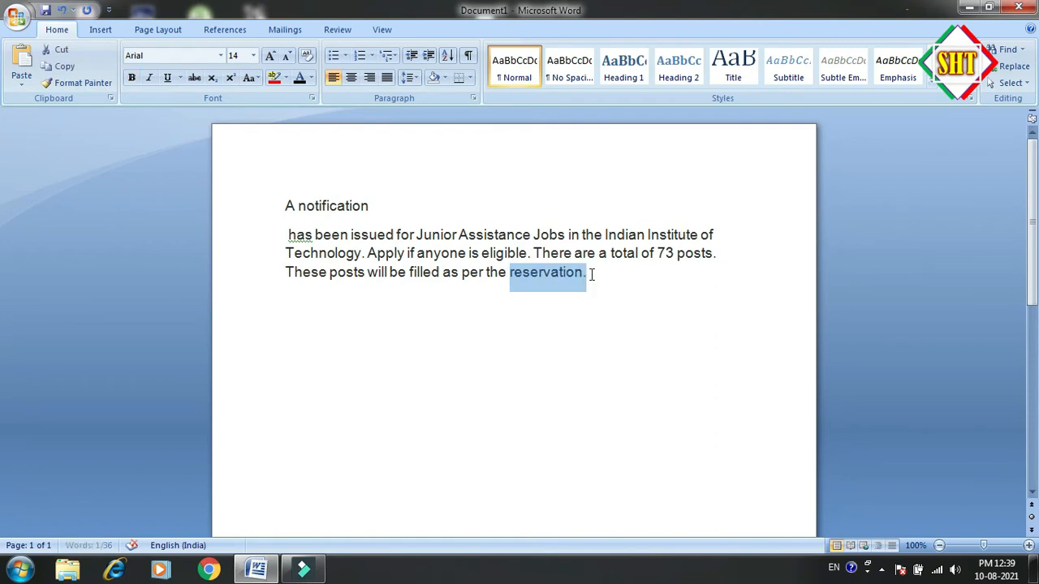
pyautogui.click(592, 274)
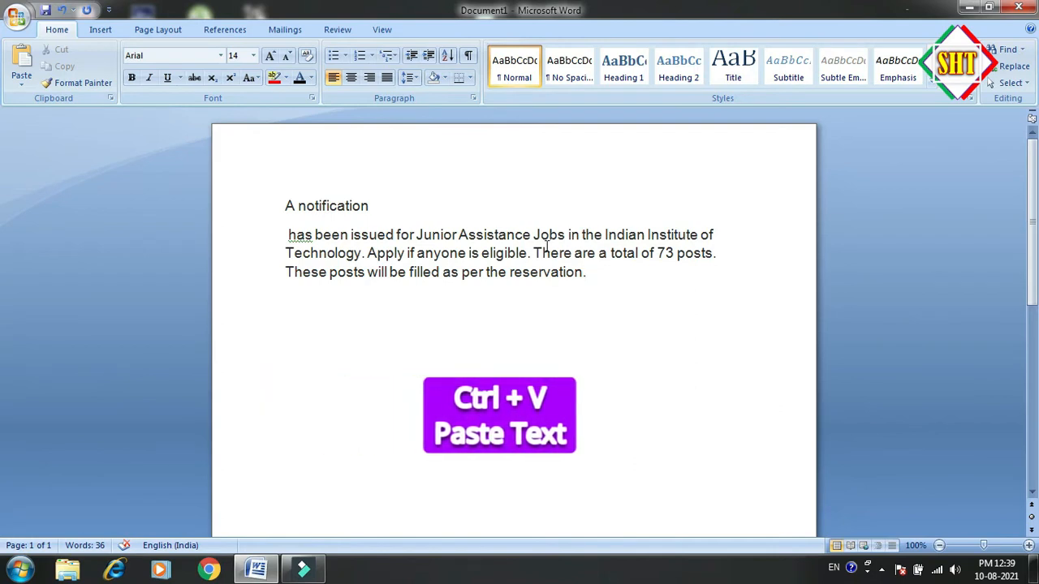
# Copy the sentences from "There are a total of 73 posts." to "reservation." and paste them below the paragraph, leaving a blank line between
pyautogui.moveTo(535, 249); pyautogui.dragTo(586, 273)
pyautogui.hotkey('ctrl', 'c')
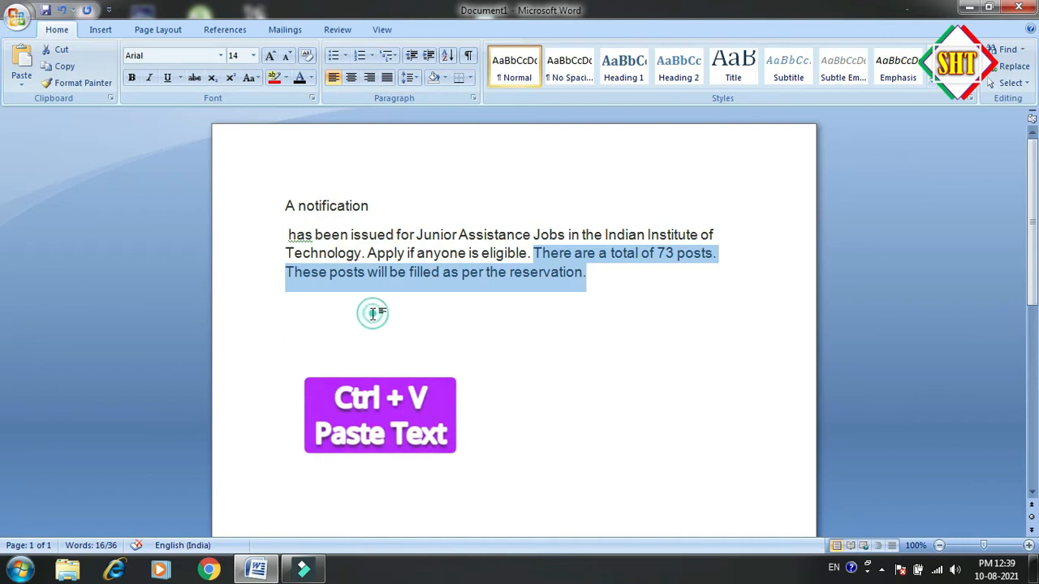
pyautogui.click(372, 313)
pyautogui.click(595, 275)
pyautogui.press('Return')
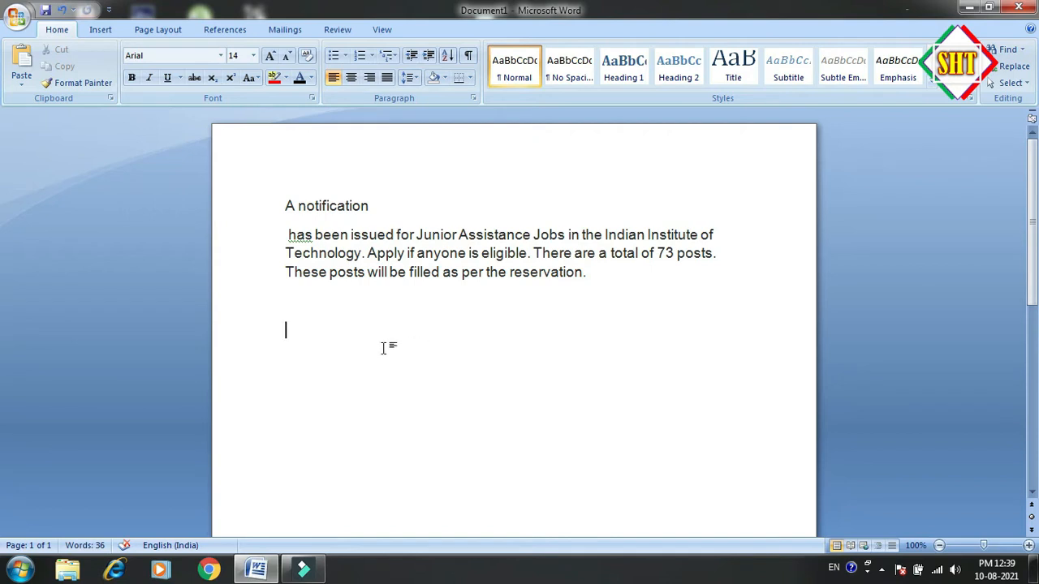
pyautogui.hotkey('ctrl', 'v')
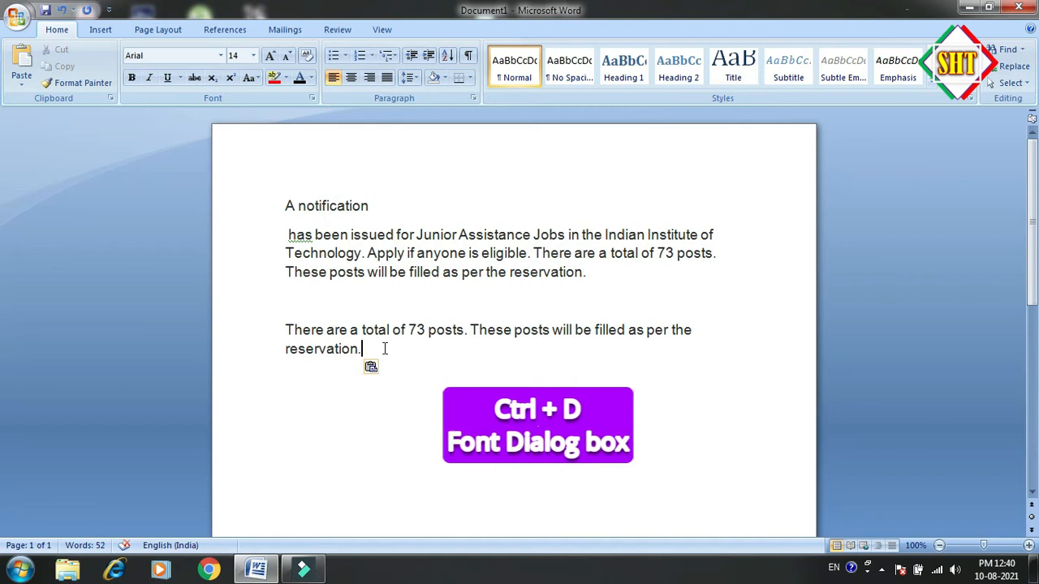
# View the complex scripts font styles in the Font dialog and close it without changes
pyautogui.hotkey('ctrl', 'd')
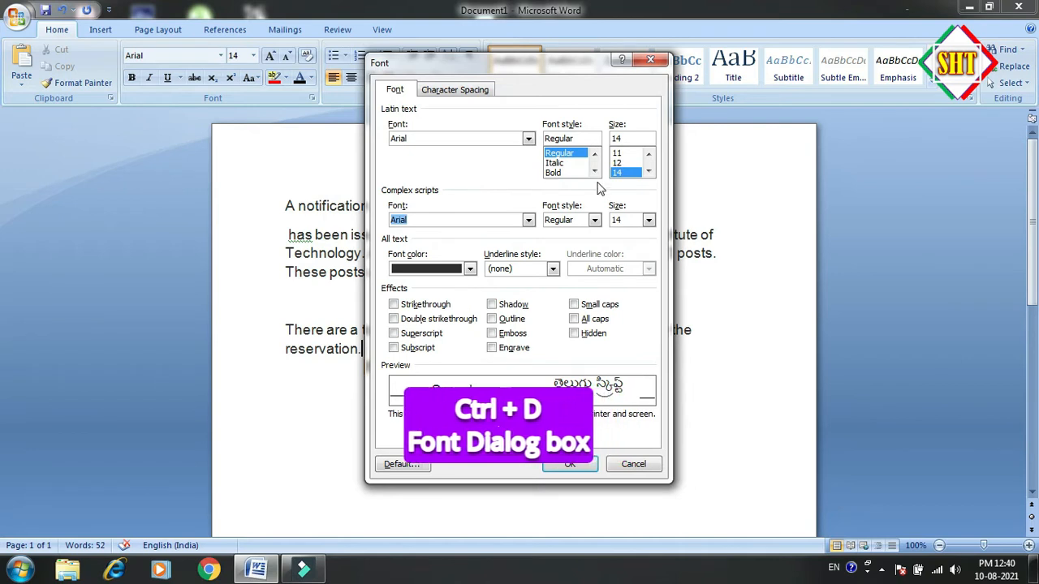
pyautogui.click(595, 220)
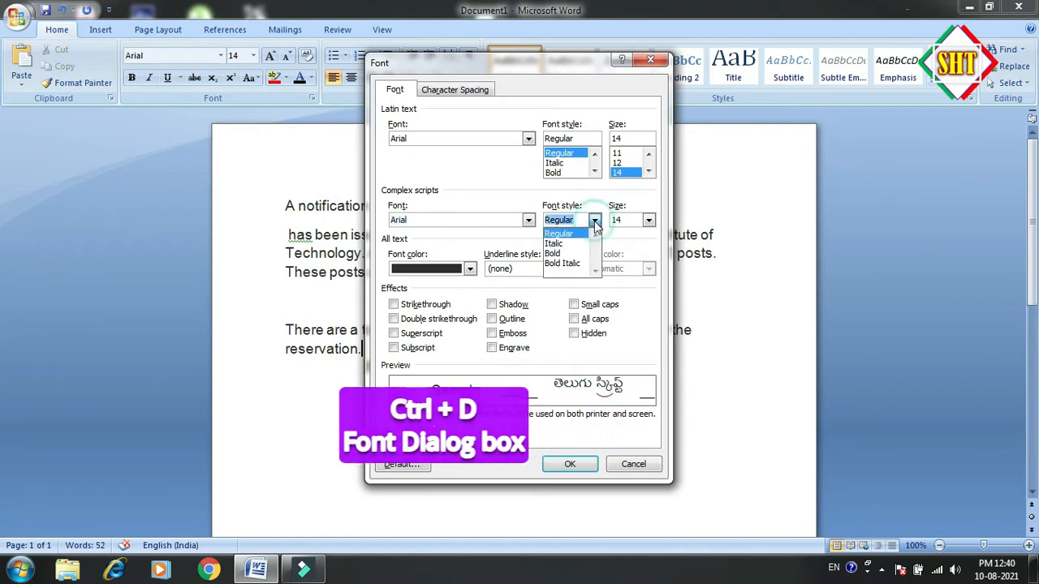
pyautogui.click(632, 93)
pyautogui.click(649, 61)
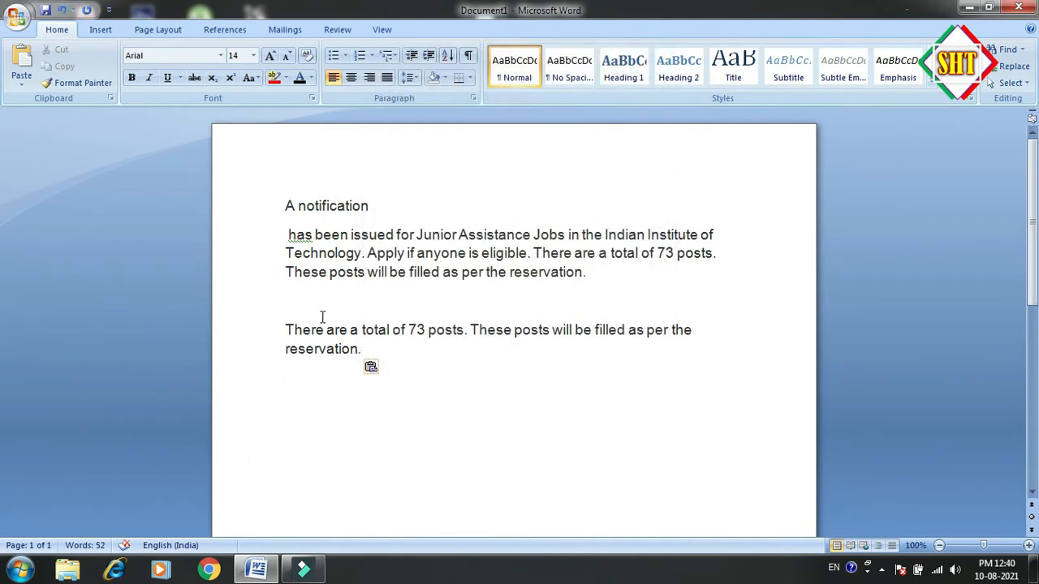
# Format the pasted sentences with the Apoorva font, Italic style and red font color through the Font dialog
pyautogui.moveTo(288, 325); pyautogui.dragTo(363, 347)
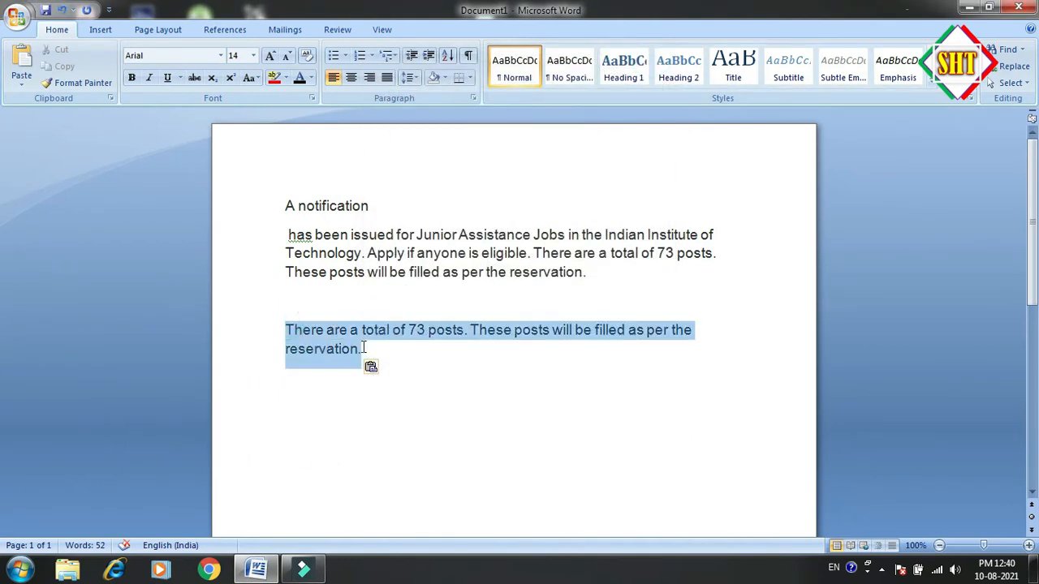
pyautogui.hotkey('ctrl', 'd')
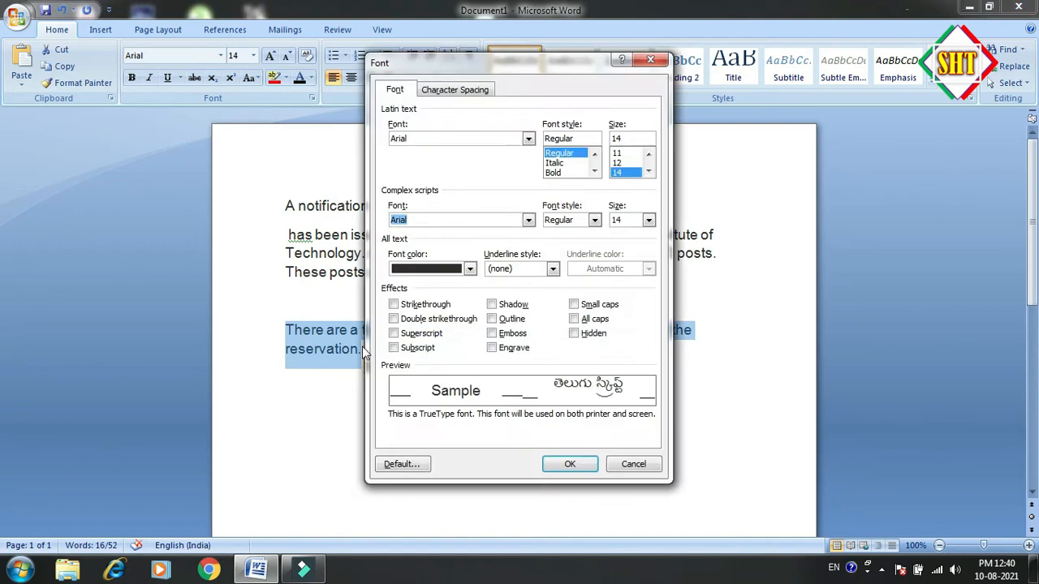
pyautogui.click(529, 139)
pyautogui.click(487, 174)
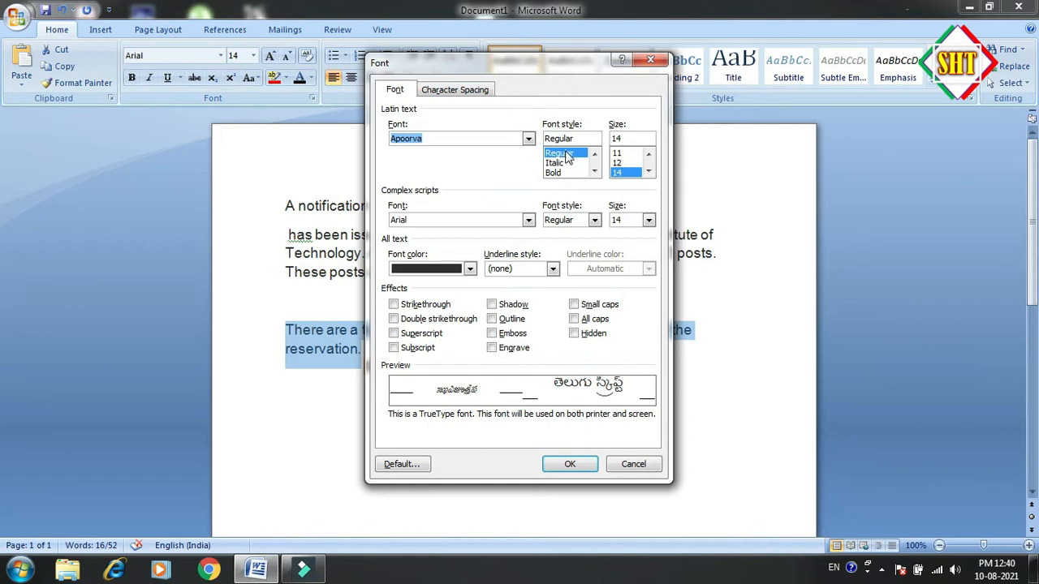
pyautogui.click(560, 164)
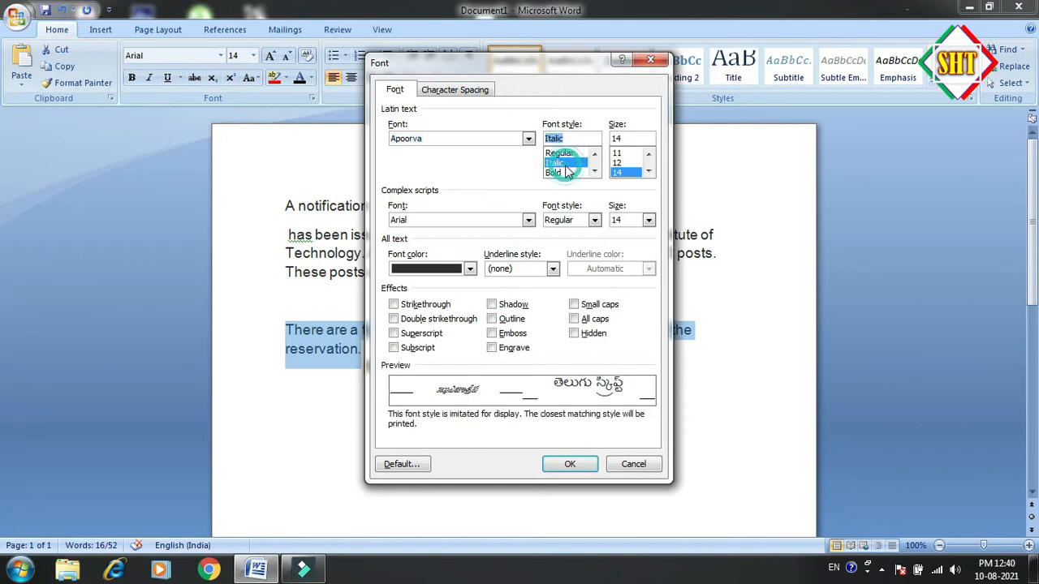
pyautogui.click(469, 268)
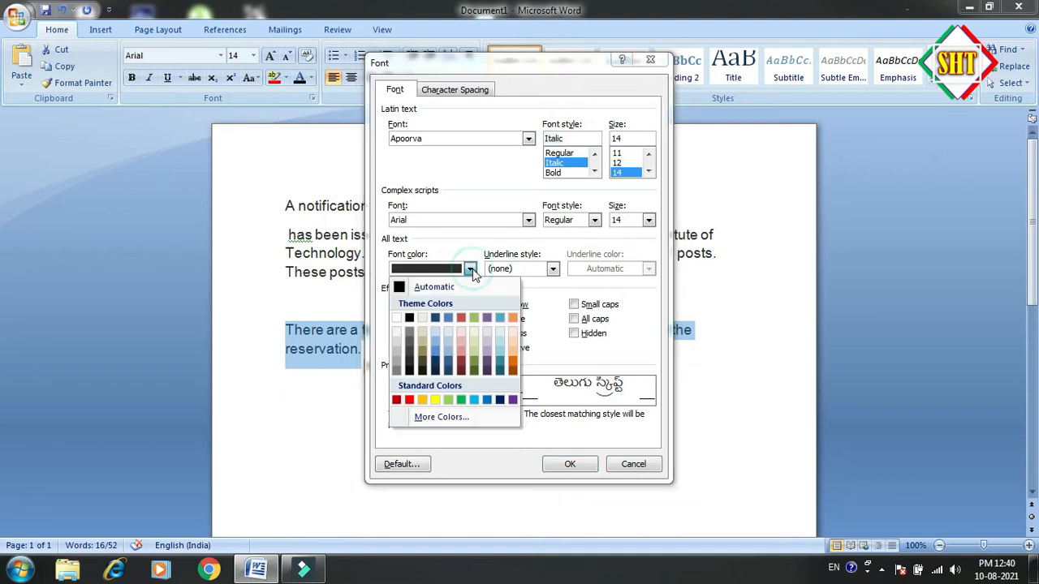
pyautogui.click(397, 400)
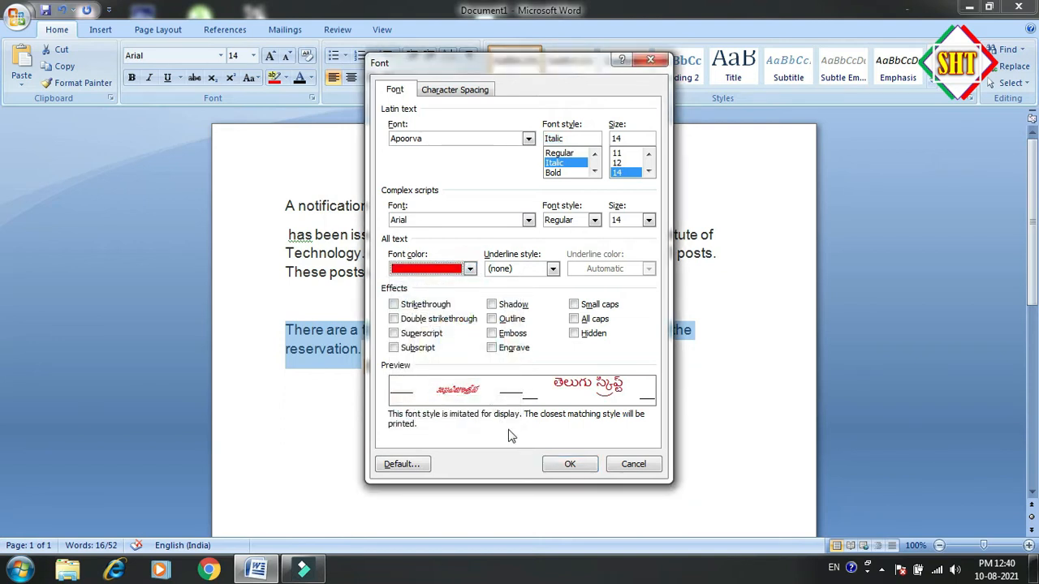
pyautogui.click(568, 465)
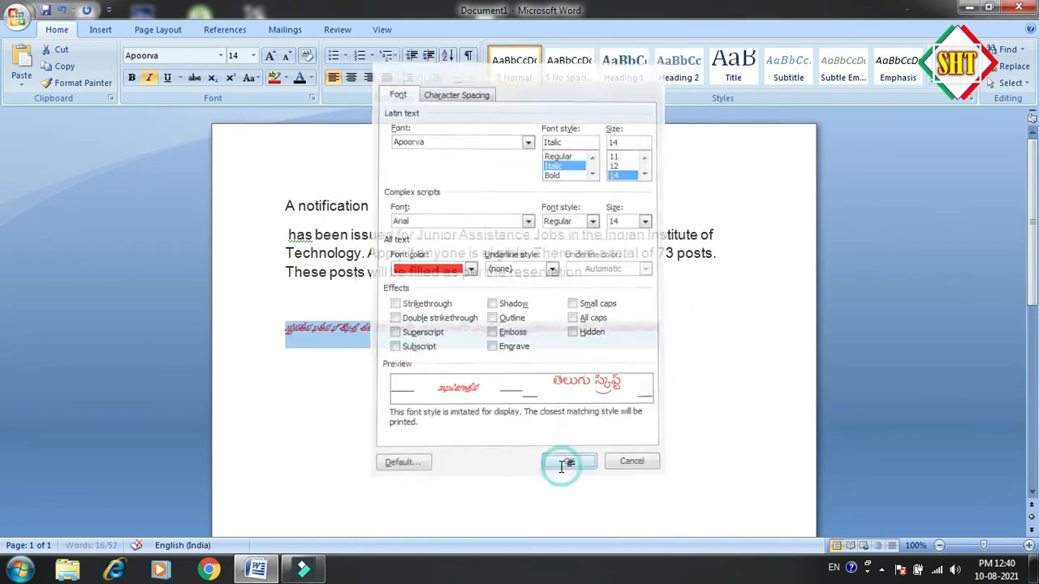
pyautogui.click(661, 328)
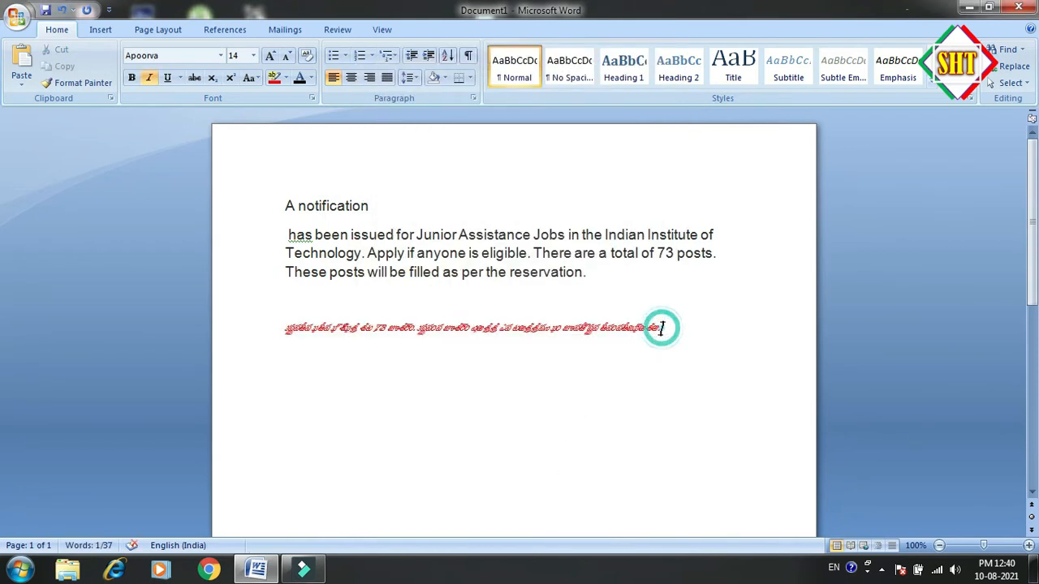
# Delete the red italic Apoorva-font sentences below the paragraph
pyautogui.moveTo(661, 328); pyautogui.dragTo(289, 328)
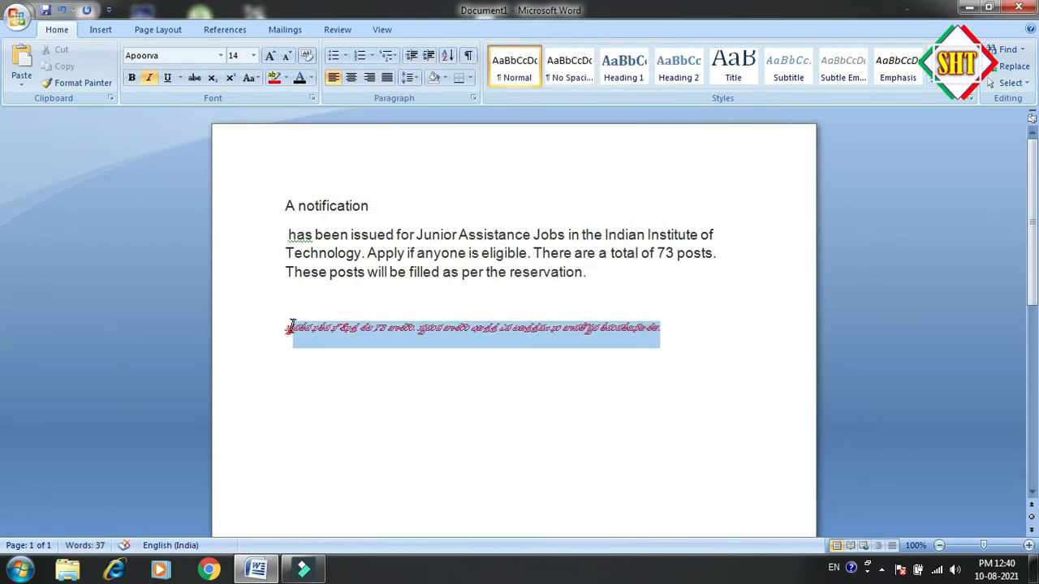
pyautogui.click(401, 357)
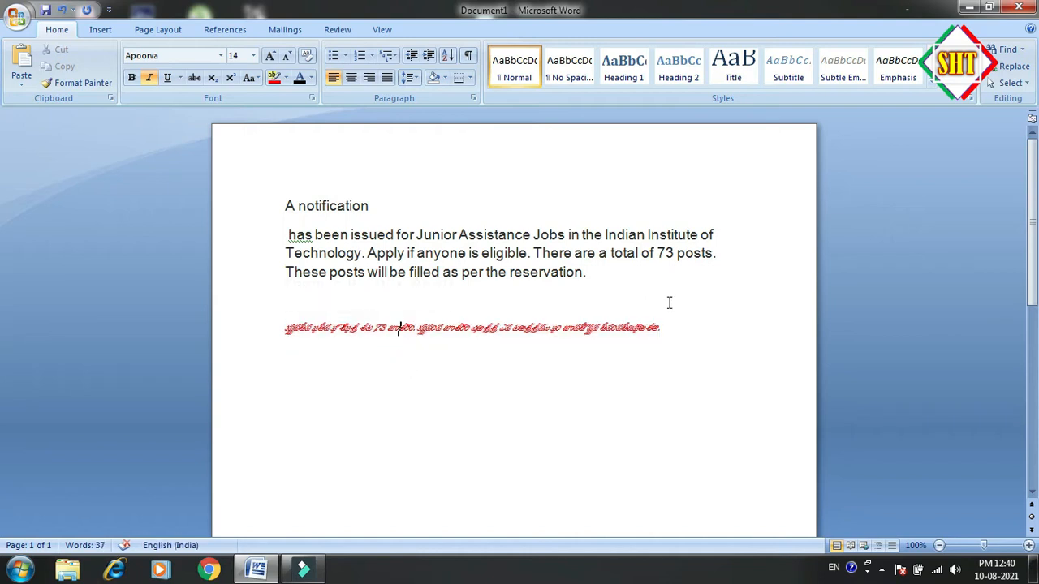
pyautogui.moveTo(670, 331); pyautogui.dragTo(259, 329)
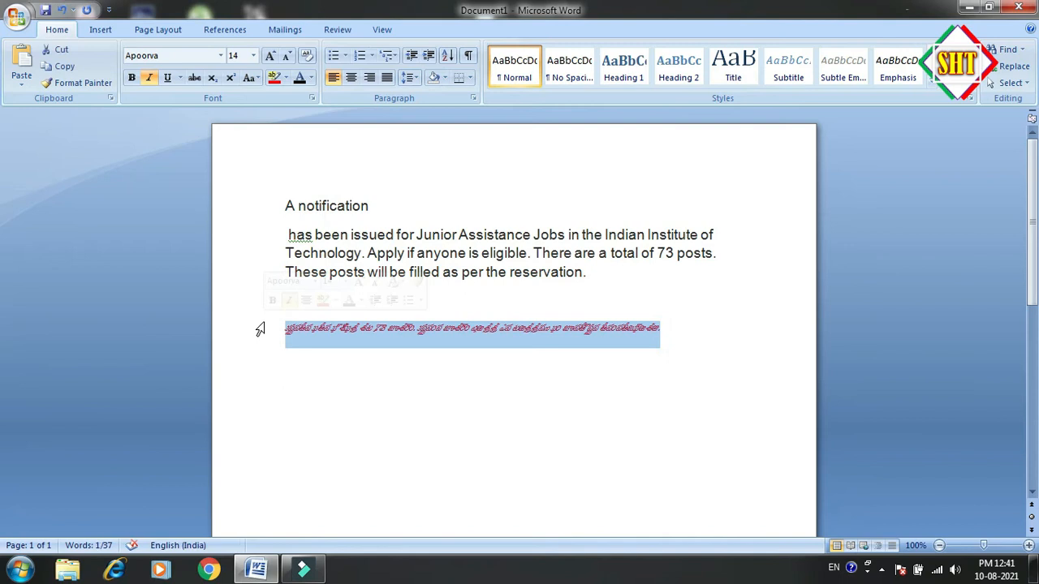
pyautogui.press('Delete')
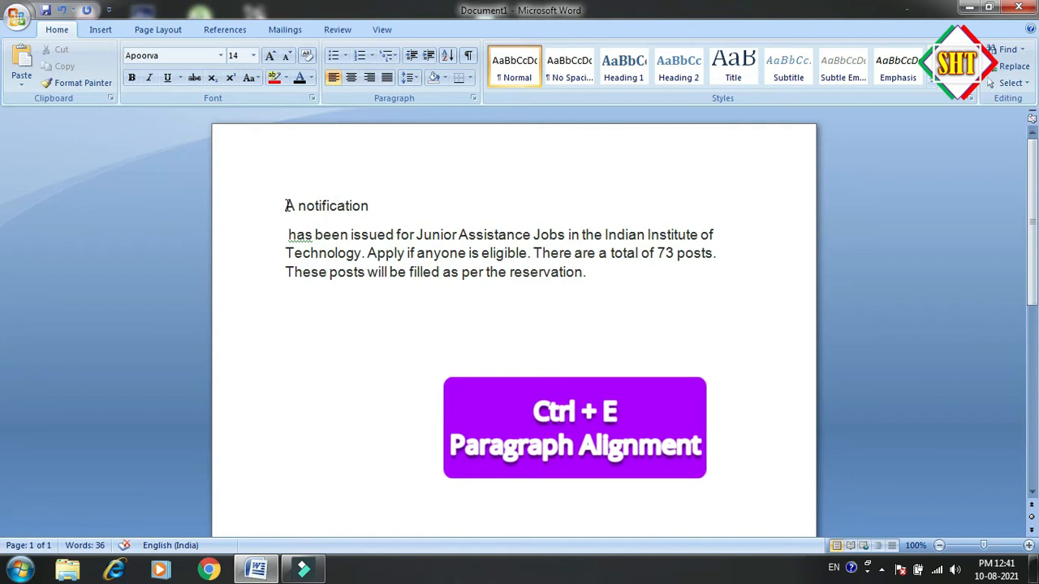
# Center the text from "A notification" to "reservation." and return it to left alignment
pyautogui.moveTo(286, 205); pyautogui.dragTo(581, 281)
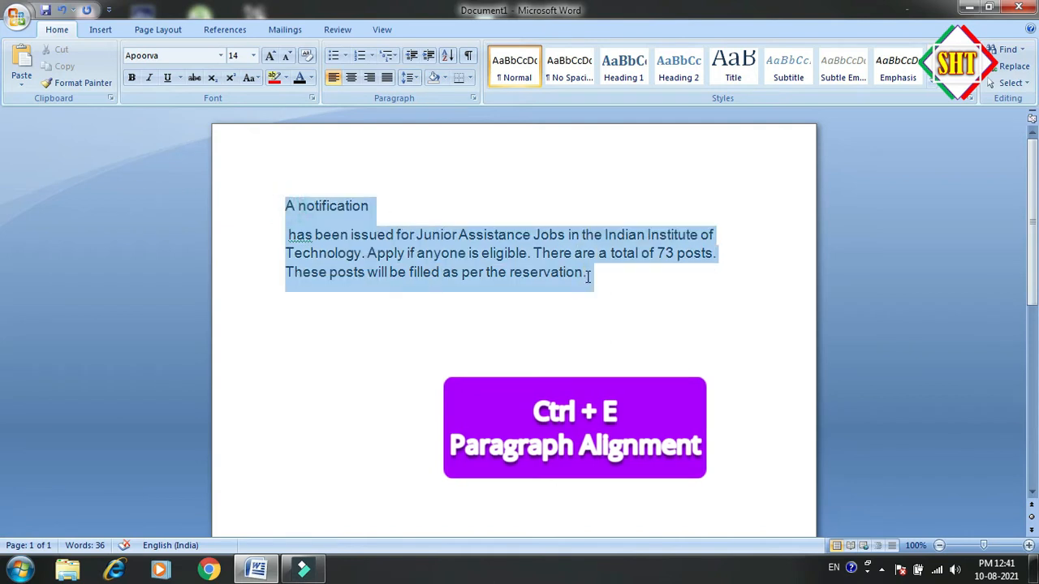
pyautogui.hotkey('ctrl', 'e')
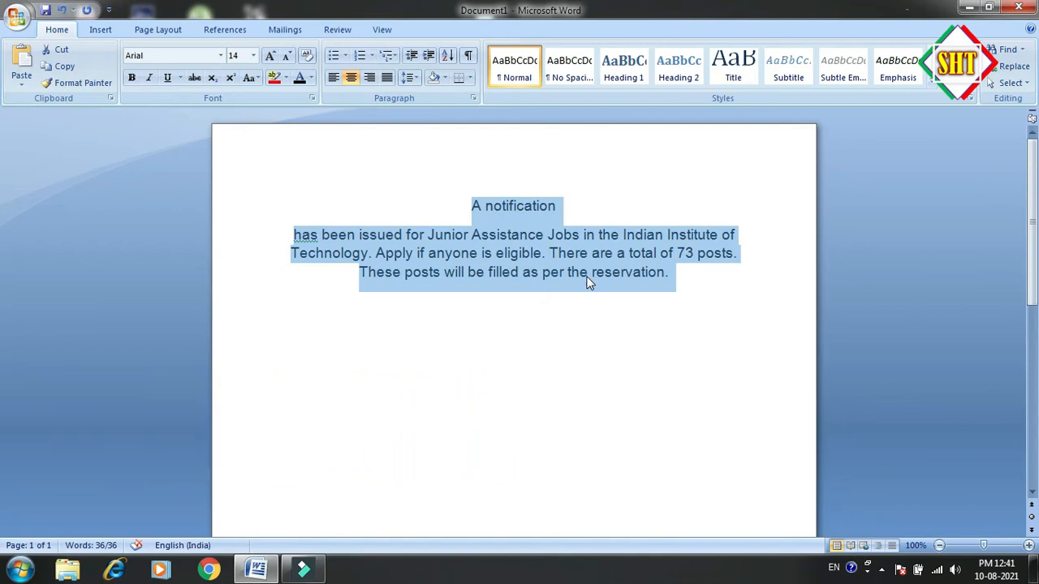
pyautogui.hotkey('ctrl', 'l')
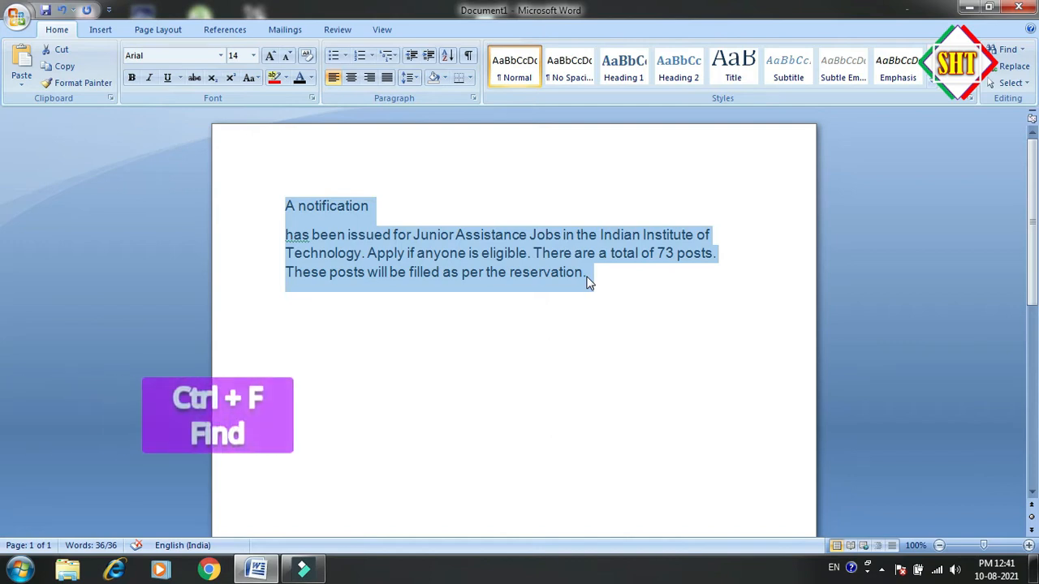
pyautogui.click(588, 276)
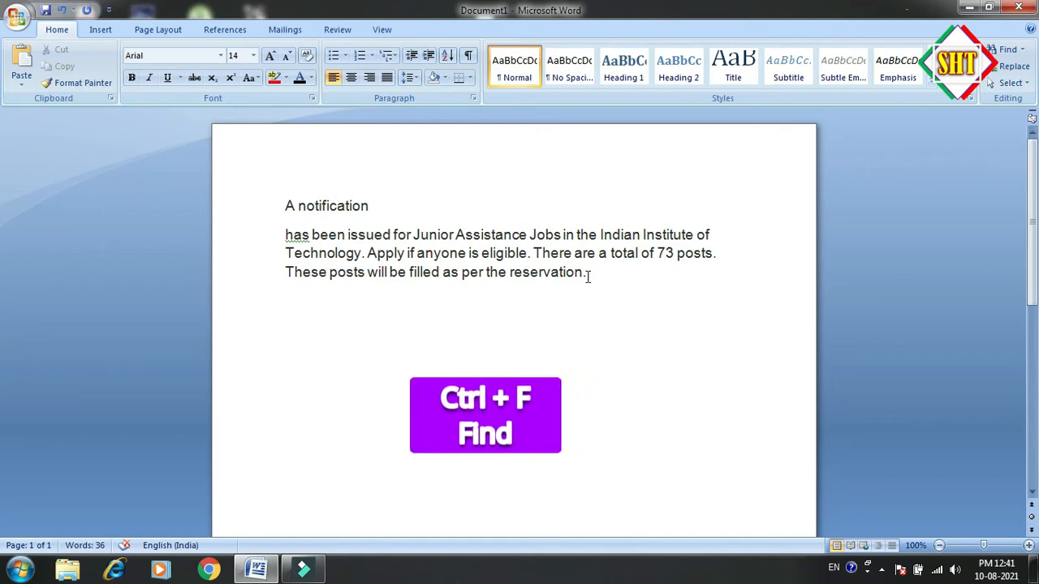
# Search the document for "73" with Find, keeping the dialog clear of the match, and close the dialog
pyautogui.hotkey('ctrl', 'f')
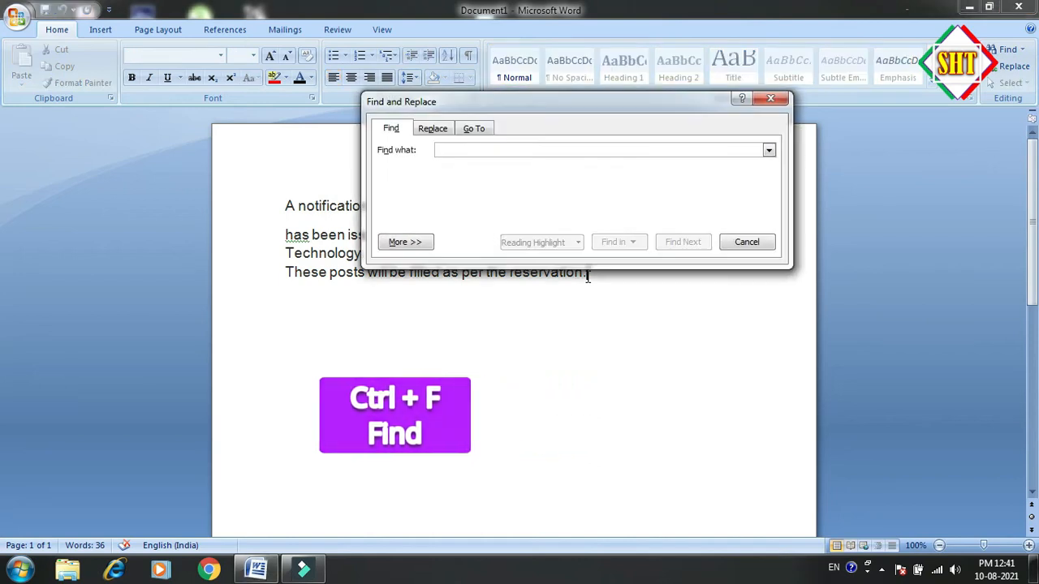
pyautogui.moveTo(598, 103); pyautogui.dragTo(288, 156)
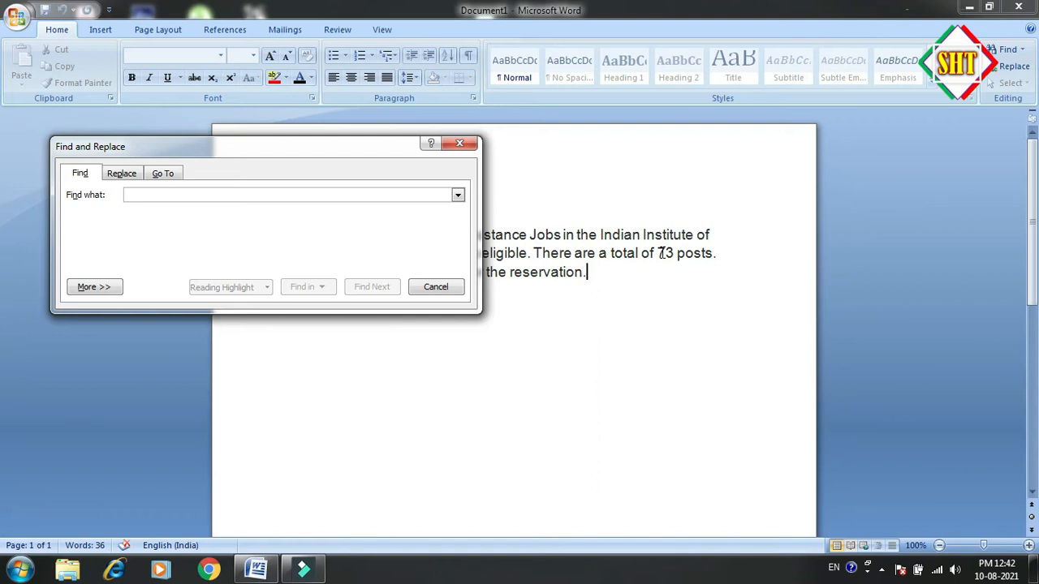
pyautogui.write('73')
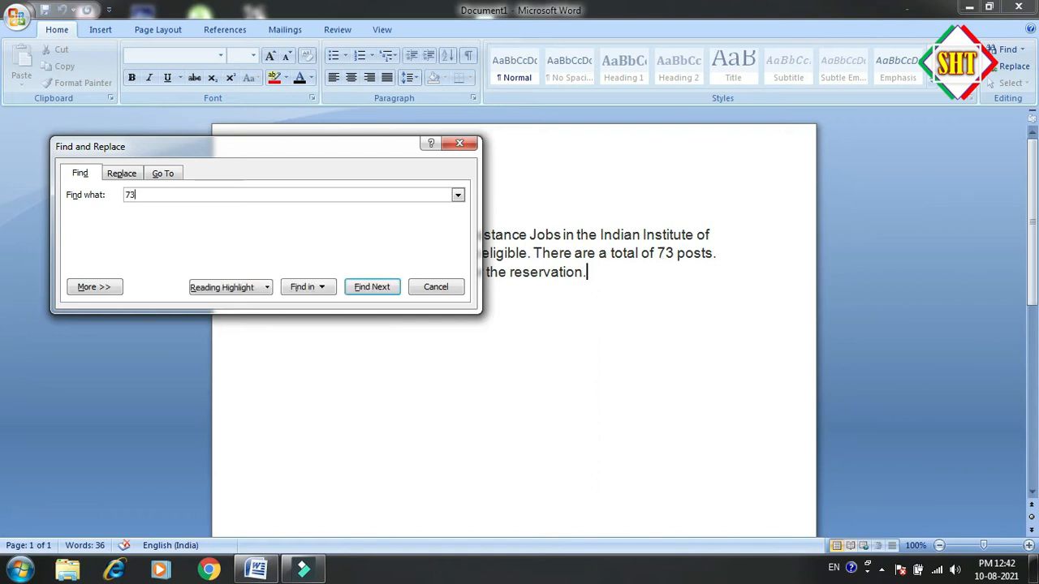
pyautogui.click(395, 286)
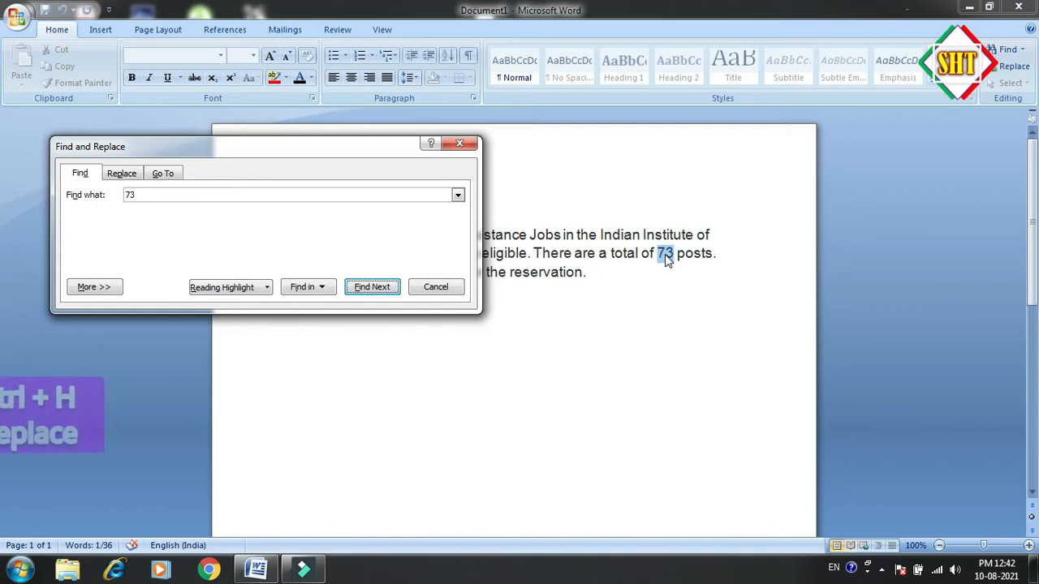
pyautogui.click(442, 292)
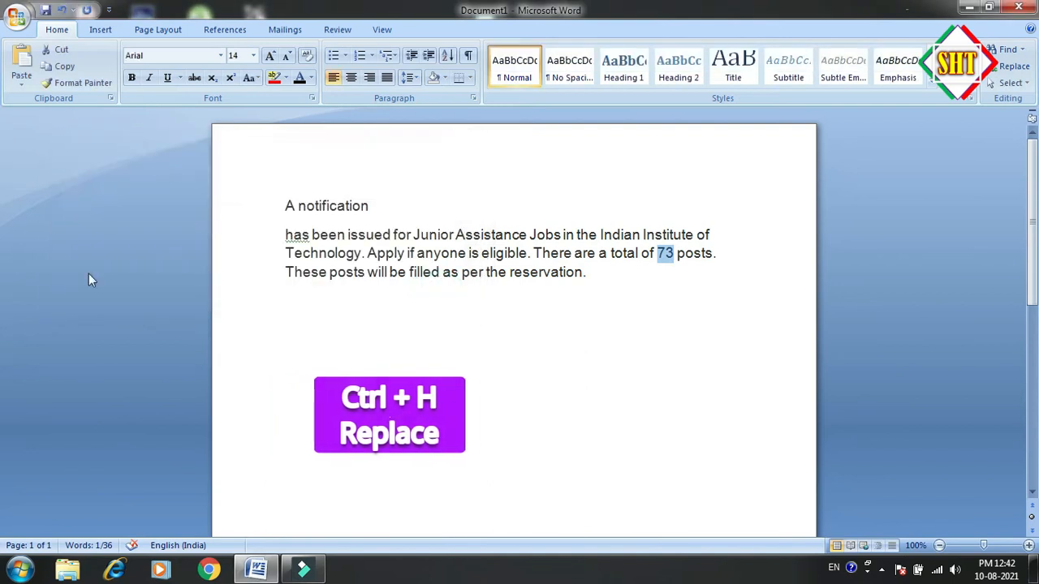
# Replace "73" with "107" in the paragraph through Find and Replace and close the dialog
pyautogui.click(417, 235)
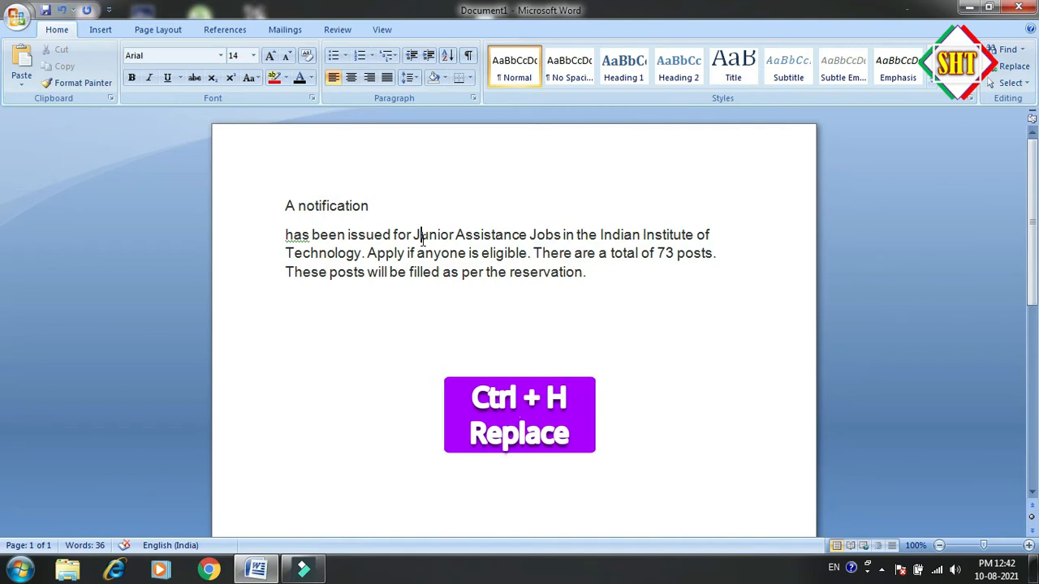
pyautogui.hotkey('ctrl', 'h')
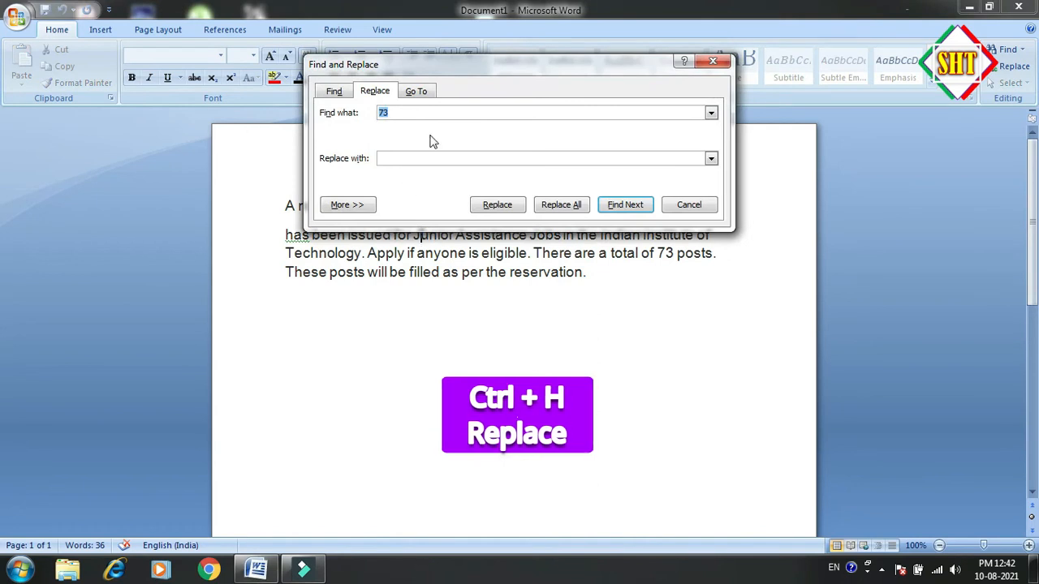
pyautogui.moveTo(512, 69); pyautogui.dragTo(271, 221)
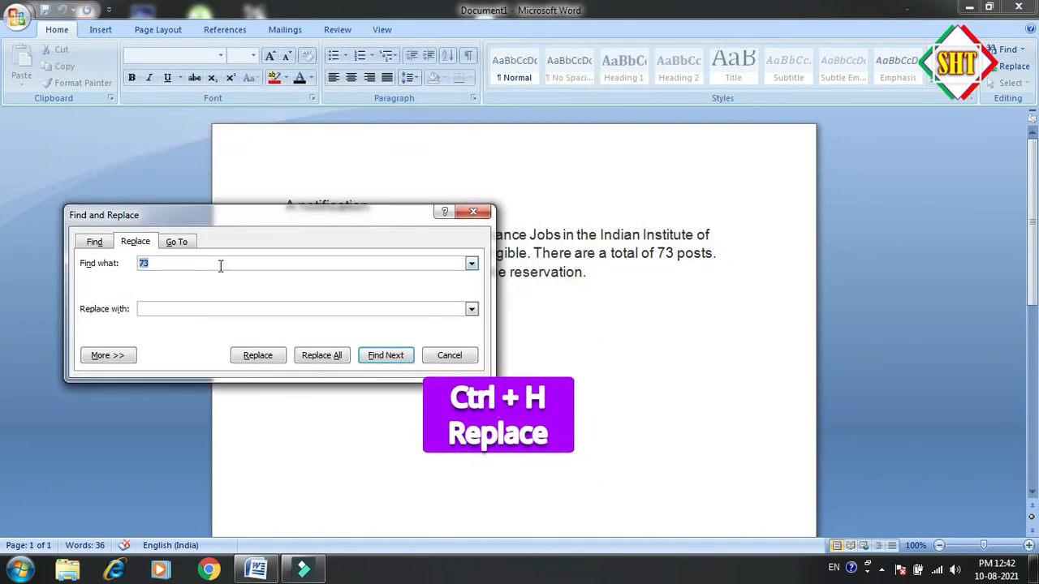
pyautogui.click(185, 308)
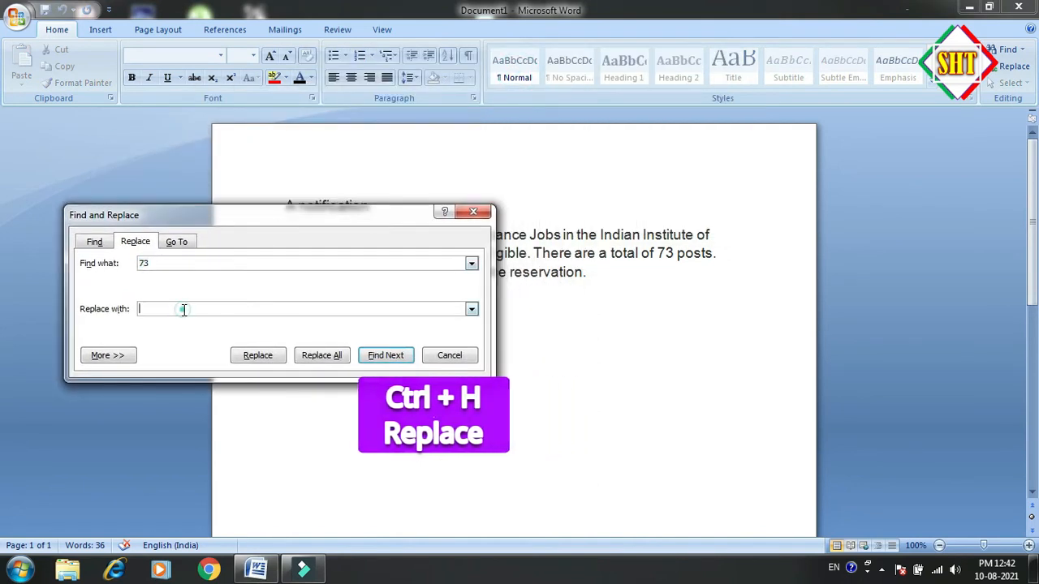
pyautogui.write('107')
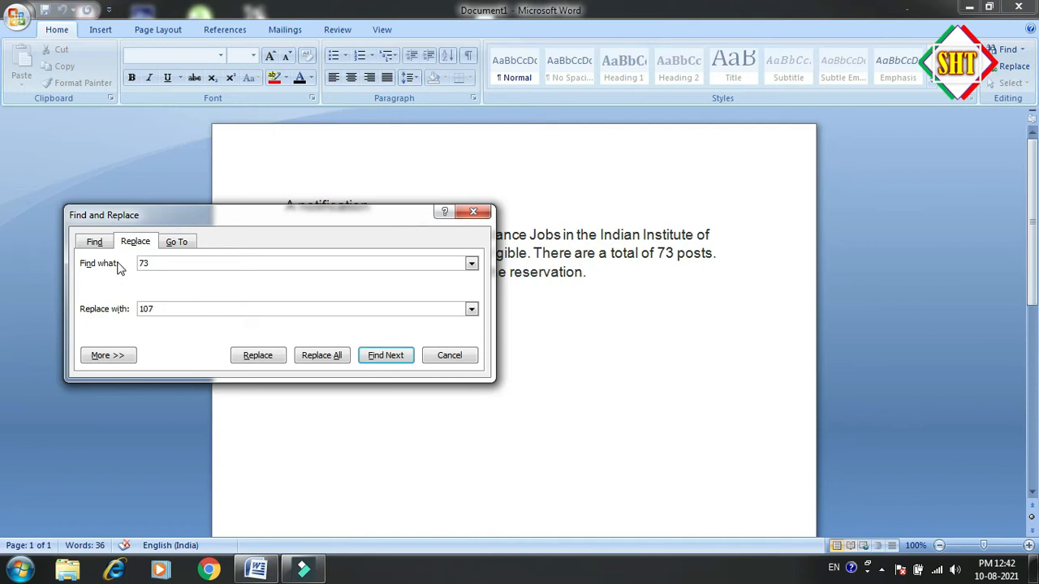
pyautogui.click(172, 263)
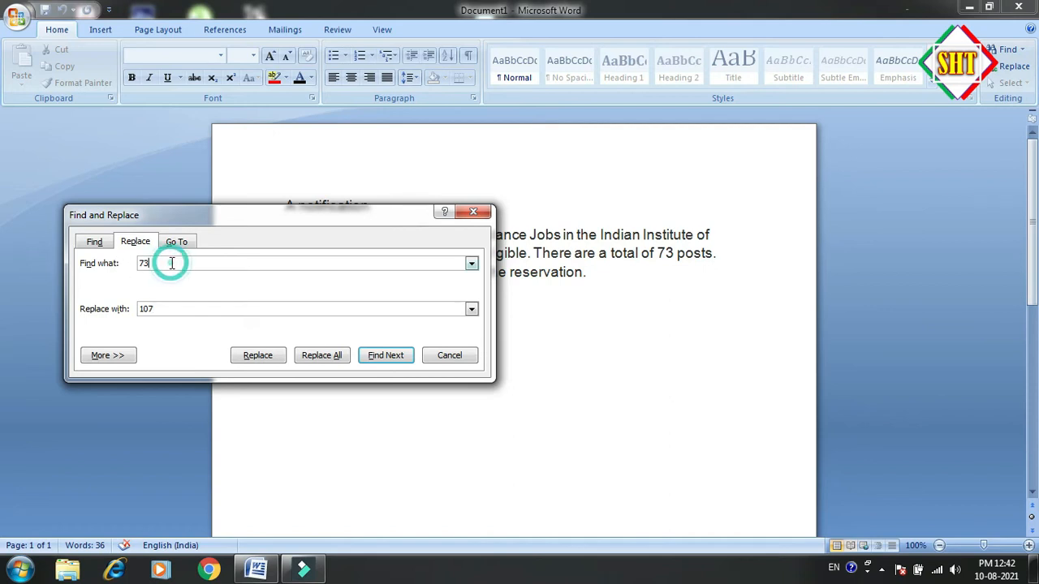
pyautogui.click(162, 314)
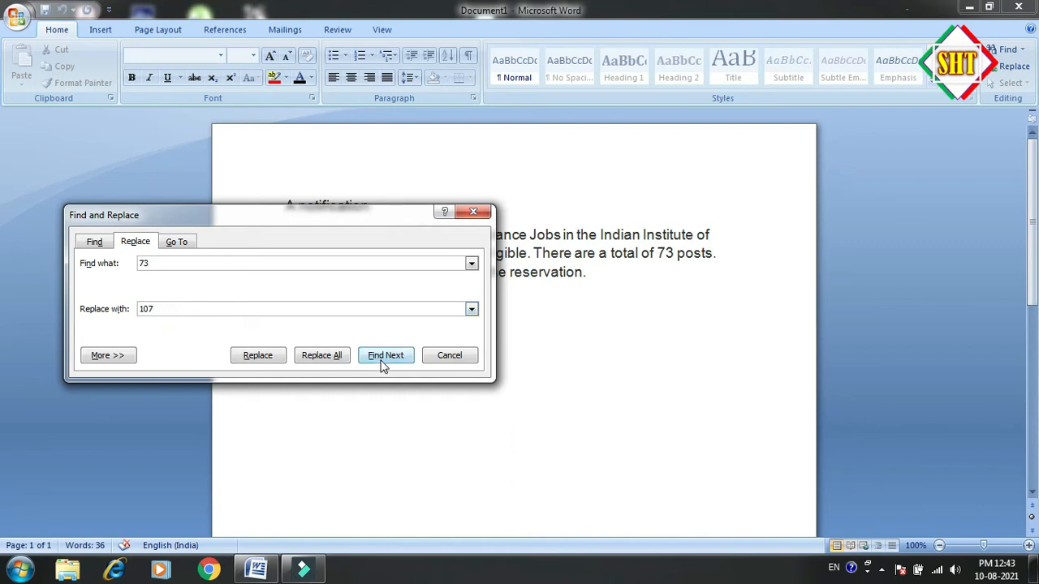
pyautogui.click(257, 355)
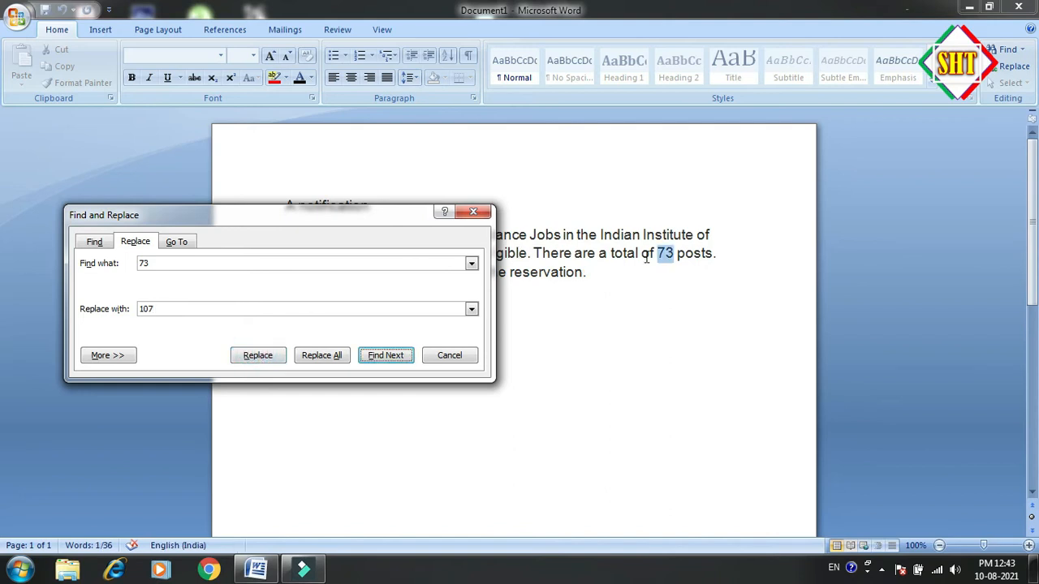
pyautogui.click(255, 357)
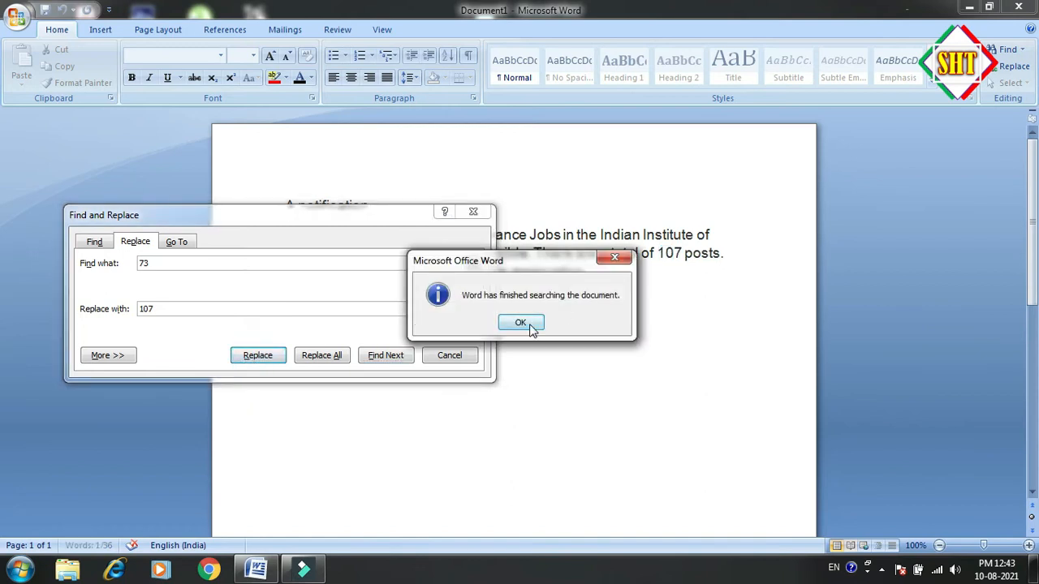
pyautogui.click(526, 323)
pyautogui.click(447, 357)
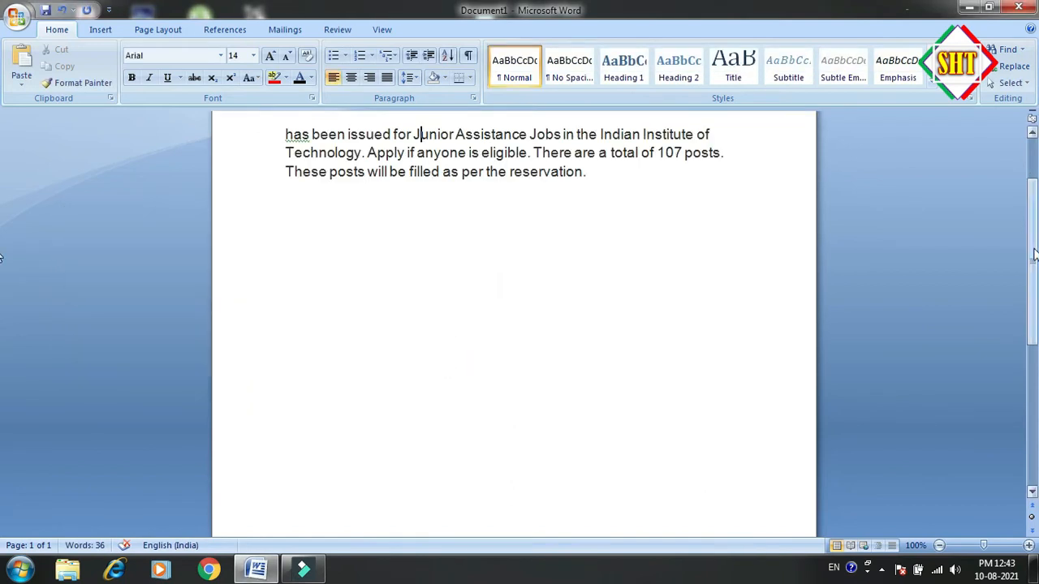
pyautogui.scroll(2, 417, 139)
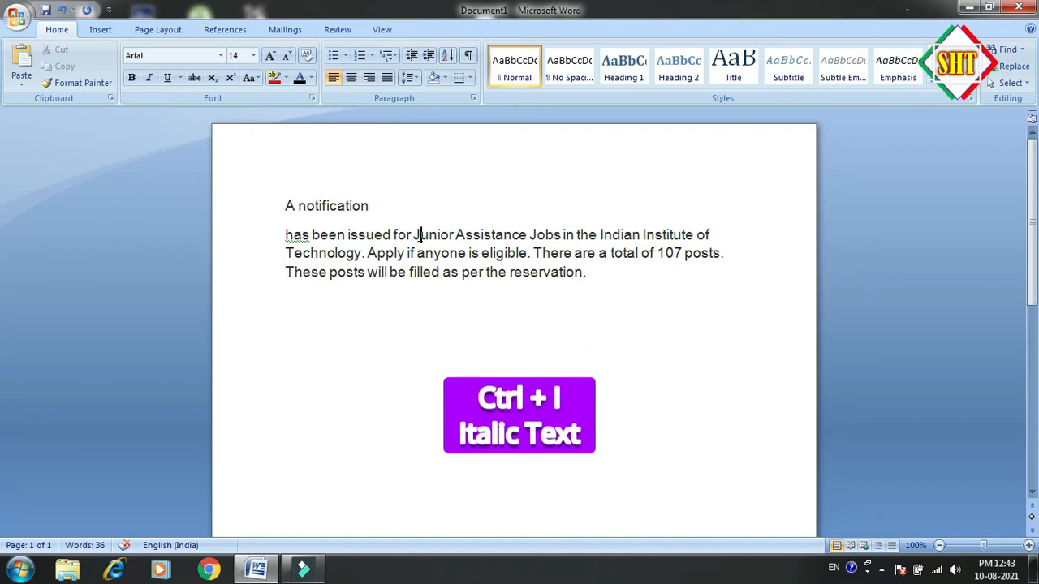
# Apply italic formatting to "A notification" and remove it again
pyautogui.moveTo(372, 206); pyautogui.dragTo(285, 206)
pyautogui.hotkey('ctrl', 'i')
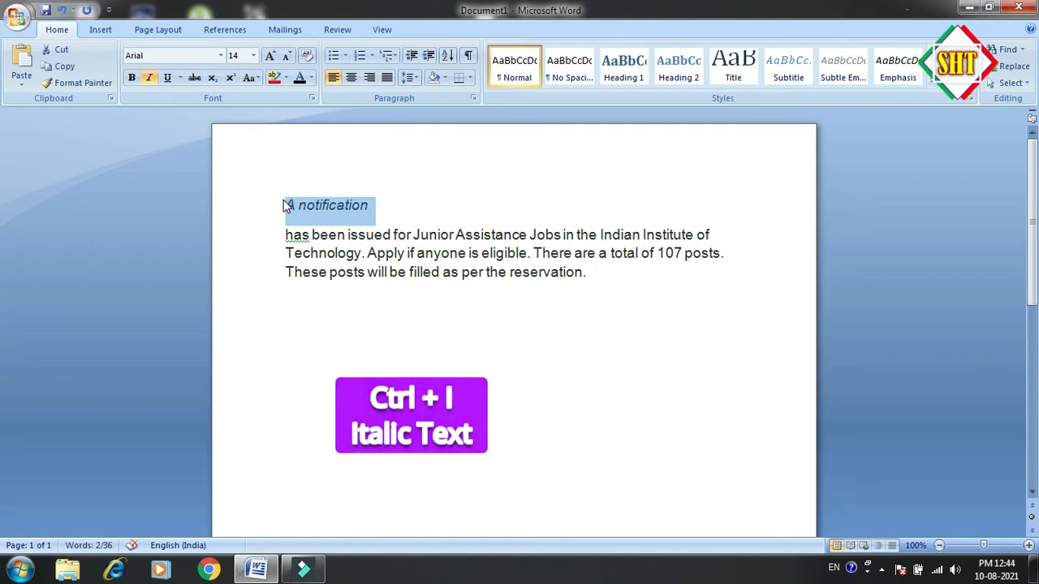
pyautogui.click(382, 206)
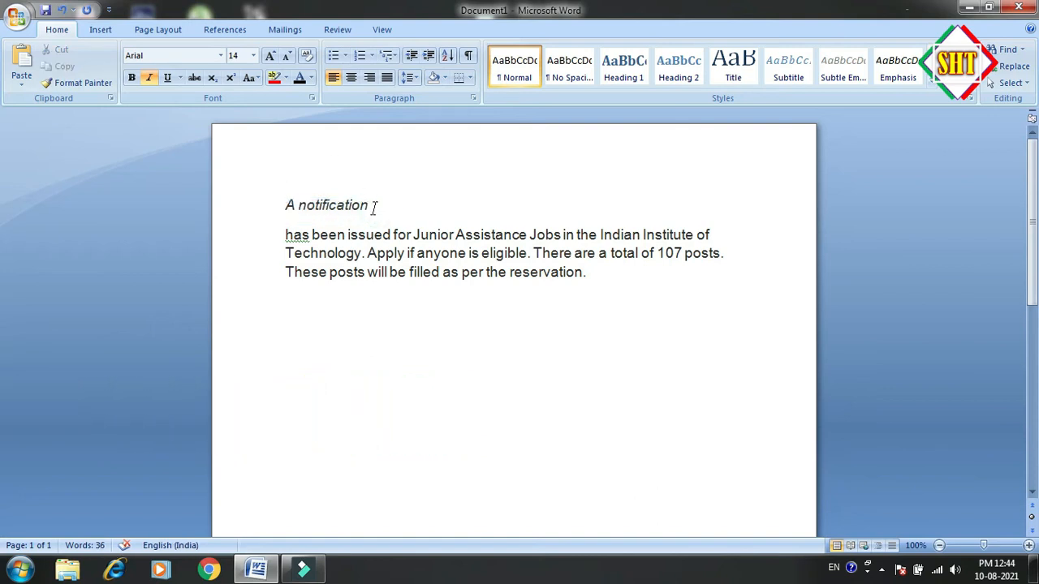
pyautogui.moveTo(376, 204); pyautogui.dragTo(278, 199)
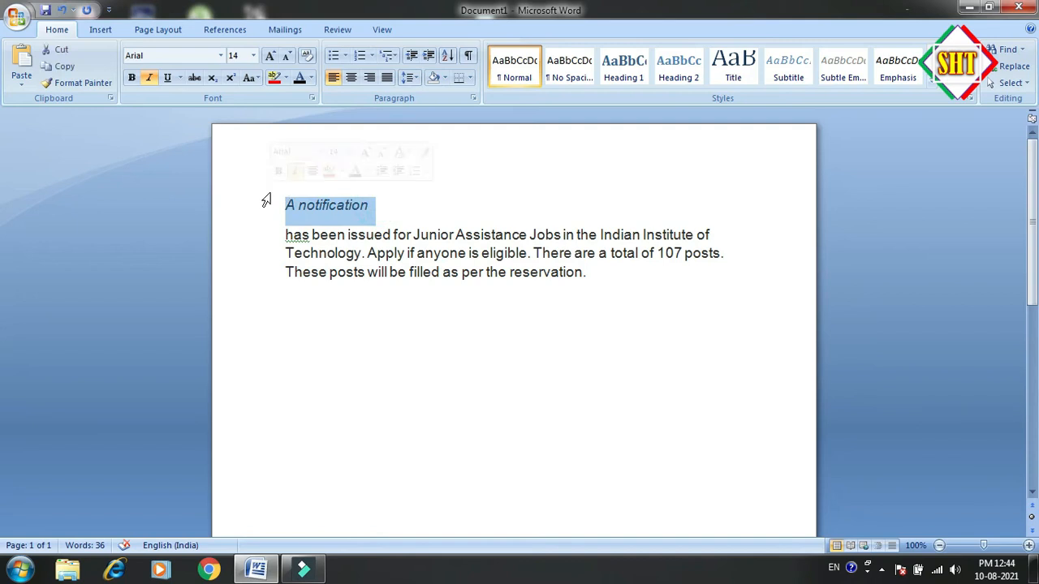
pyautogui.hotkey('ctrl', 'i')
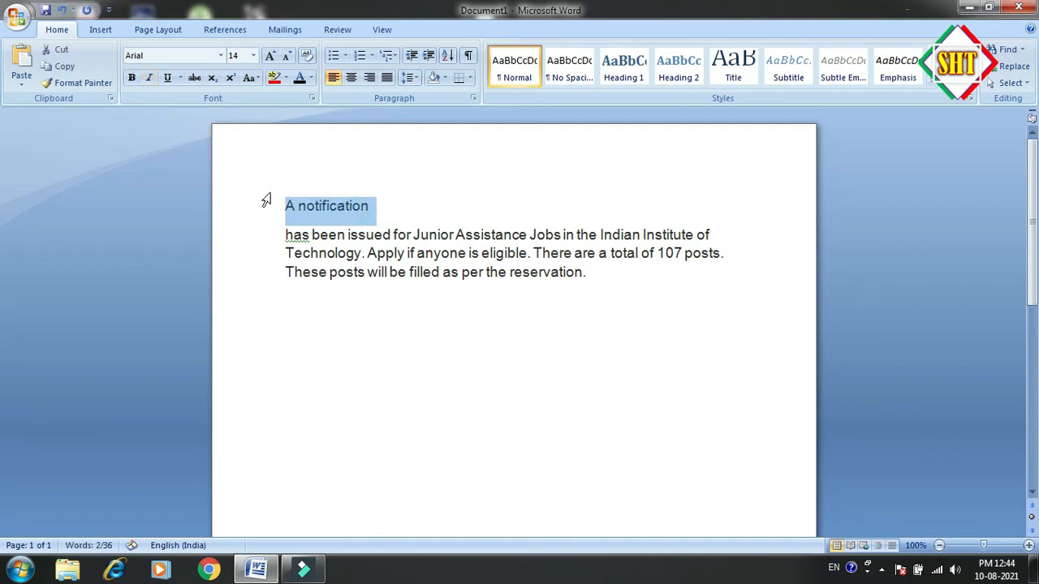
pyautogui.click(374, 216)
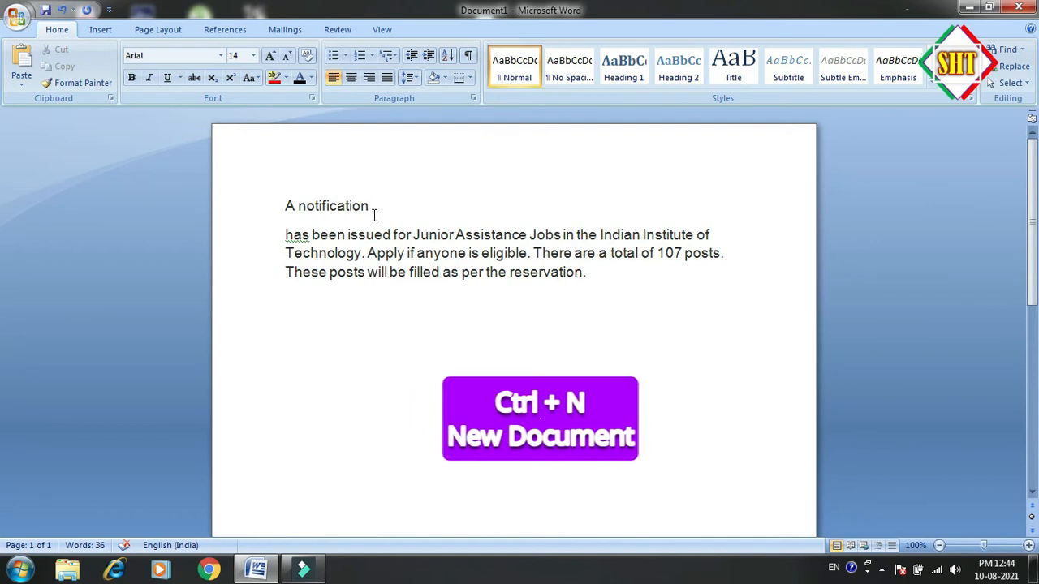
# Create a new blank document and close it to return to the sample paragraph
pyautogui.hotkey('ctrl', 'n')
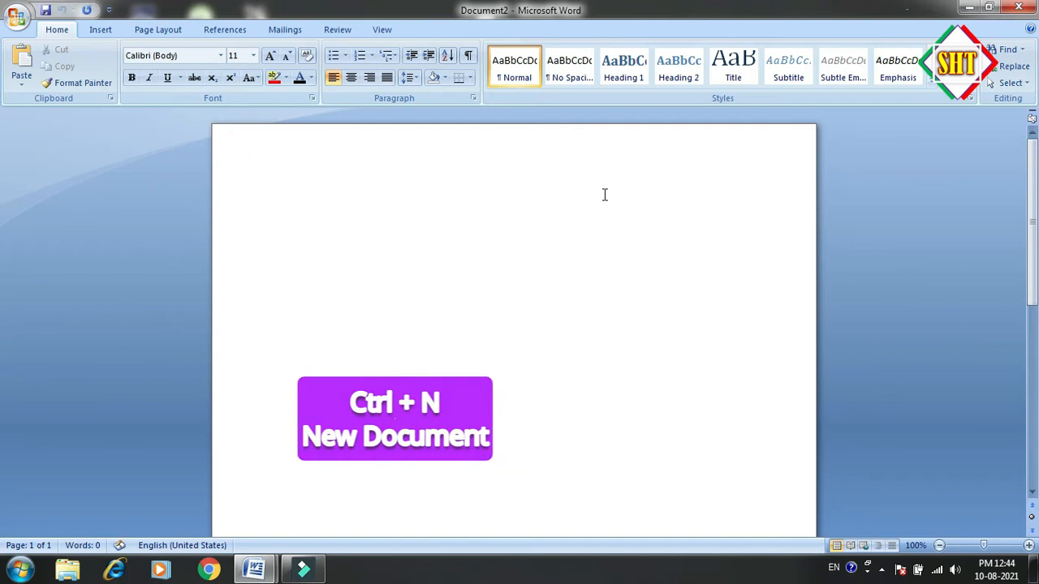
pyautogui.click(1019, 6)
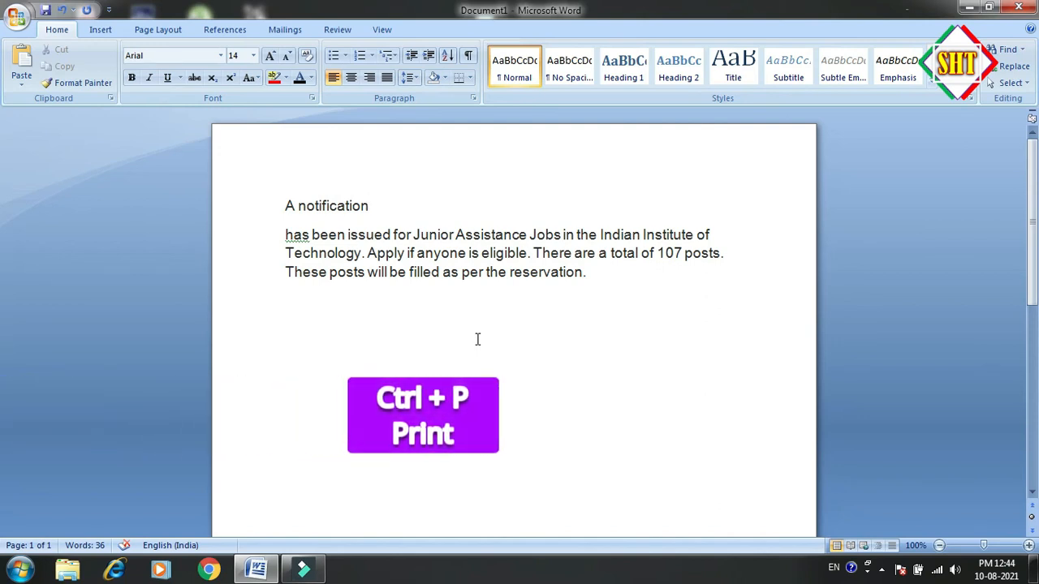
# Go through the Print options, picking Microsoft XPS Document Writer and entering page 1 as the range, and cancel without printing
pyautogui.hotkey('ctrl', 'p')
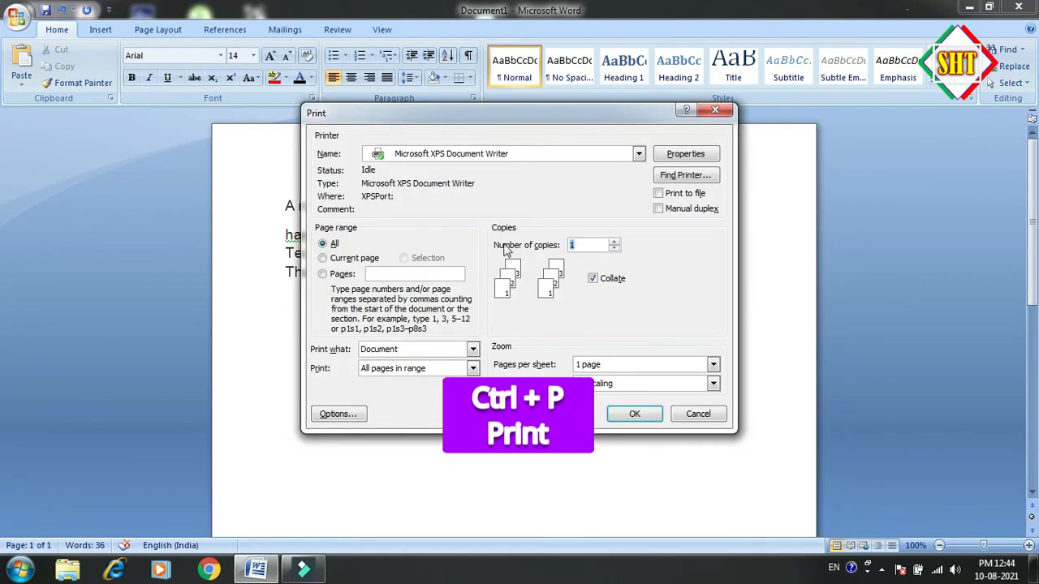
pyautogui.click(601, 155)
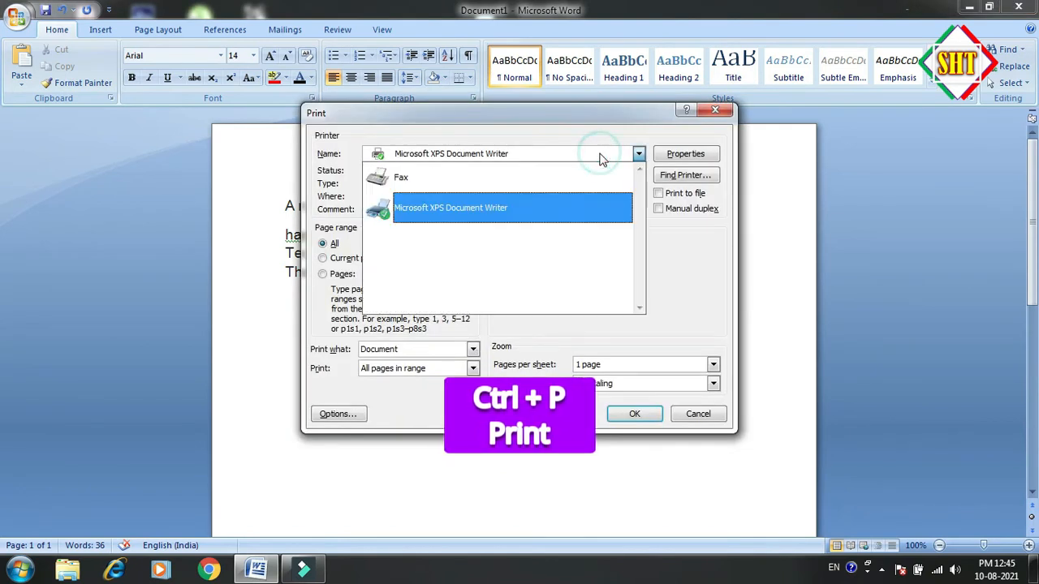
pyautogui.click(558, 201)
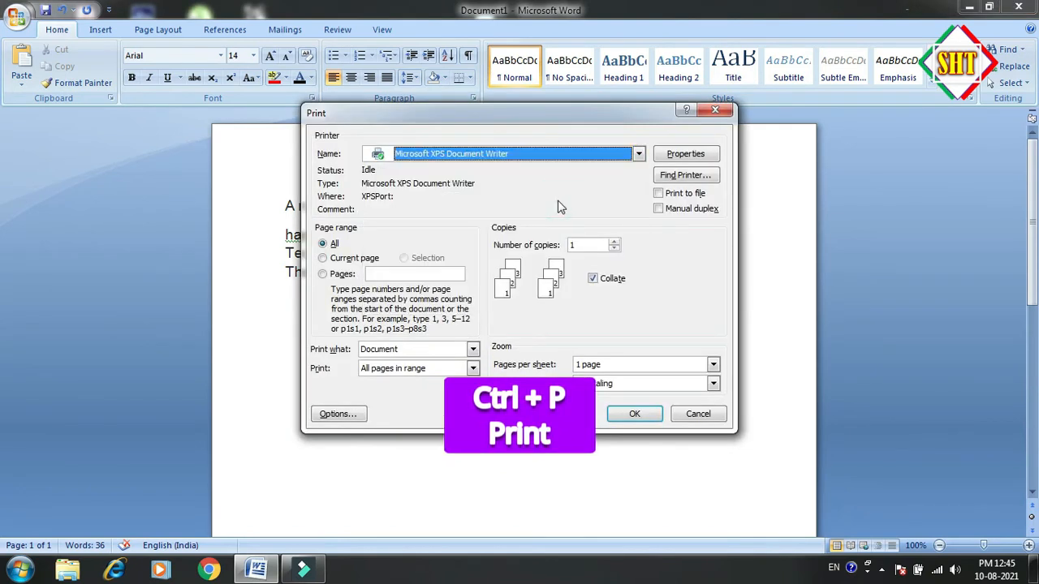
pyautogui.click(591, 247)
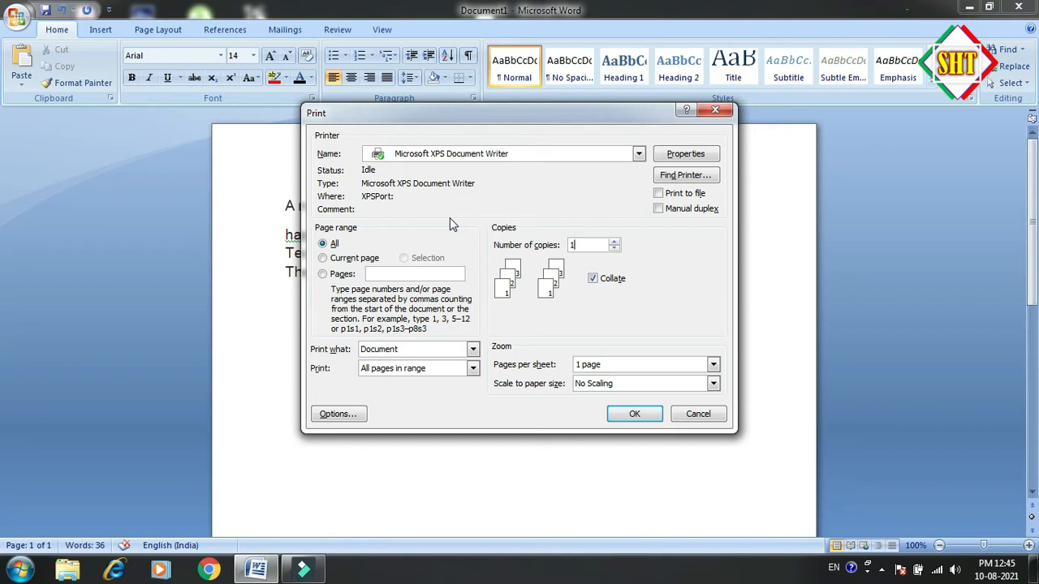
pyautogui.click(397, 274)
pyautogui.write('10-10')
pyautogui.click(694, 414)
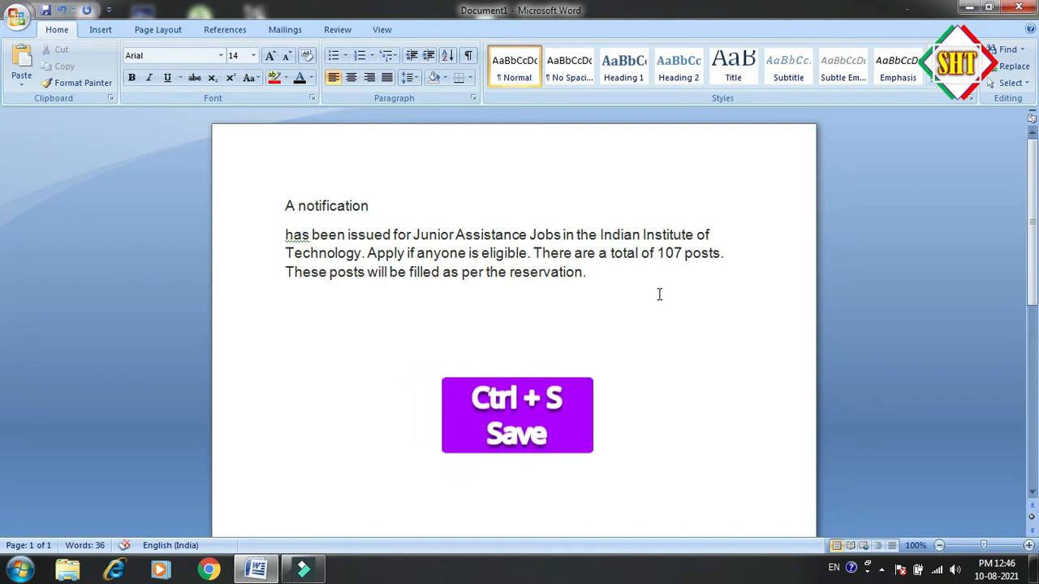
# Save the document to the Desktop as a Word Document named "abs"
pyautogui.hotkey('ctrl', 's')
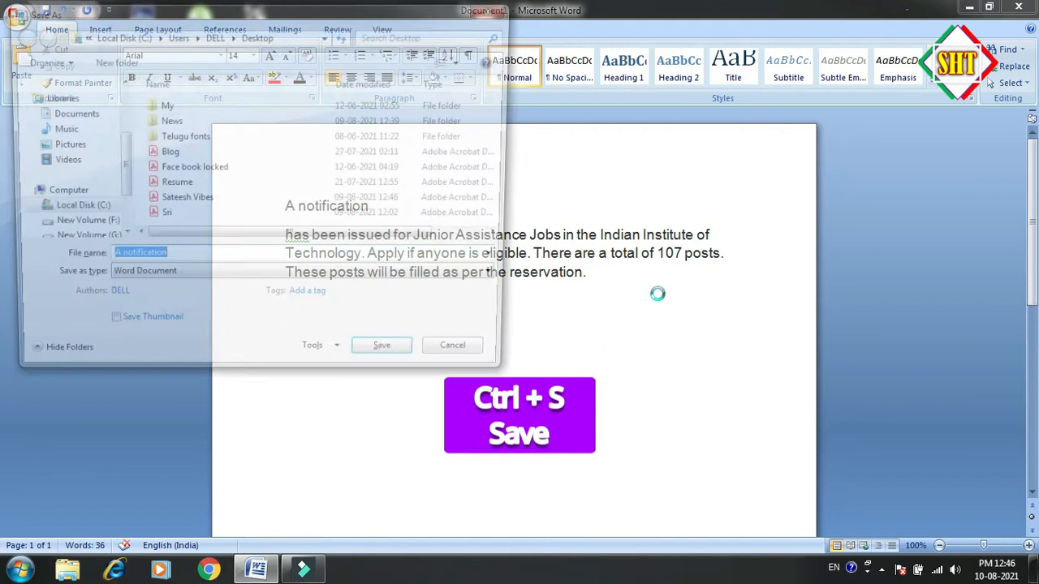
pyautogui.click(165, 259)
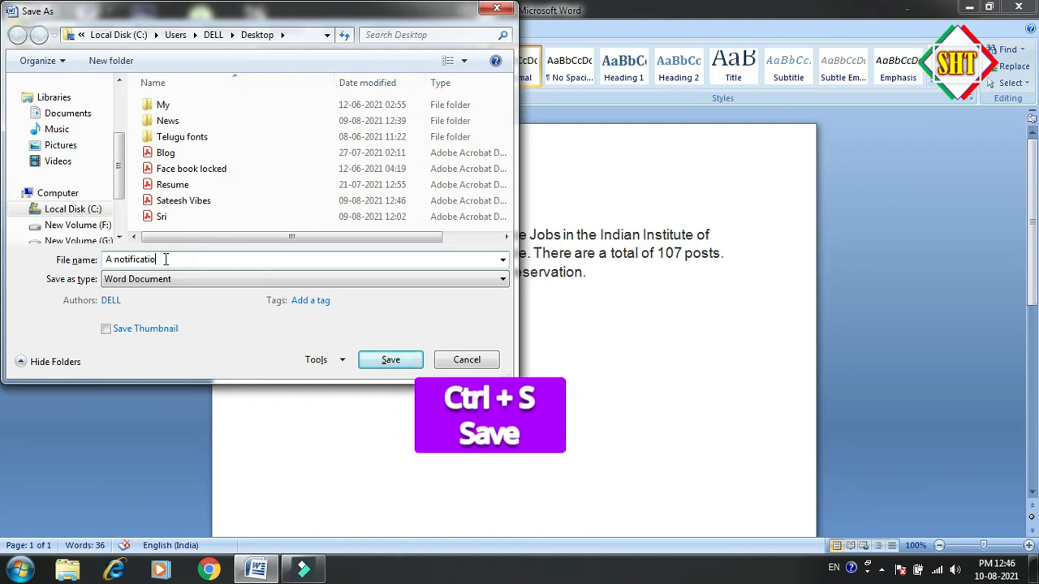
pyautogui.press('BackSpace')
pyautogui.press('BackSpace')
pyautogui.press('BackSpace')
pyautogui.press('BackSpace')
pyautogui.press('BackSpace')
pyautogui.press('BackSpace')
pyautogui.press('BackSpace')
pyautogui.press('BackSpace')
pyautogui.press('BackSpace')
pyautogui.press('BackSpace')
pyautogui.press('BackSpace')
pyautogui.press('BackSpace')
pyautogui.press('BackSpace')
pyautogui.press('BackSpace')
pyautogui.write('abs')
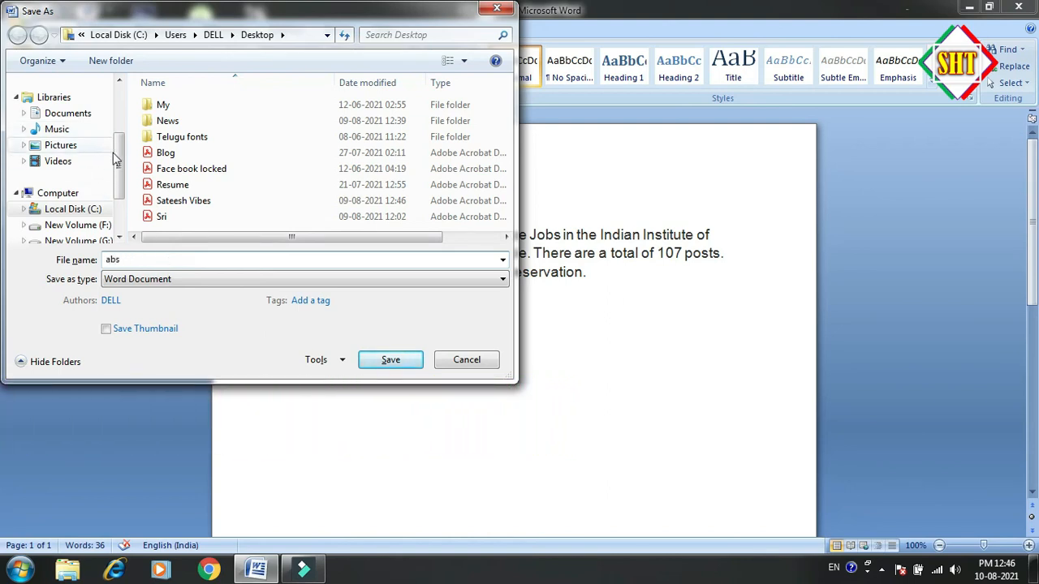
pyautogui.scroll(3, 118, 166)
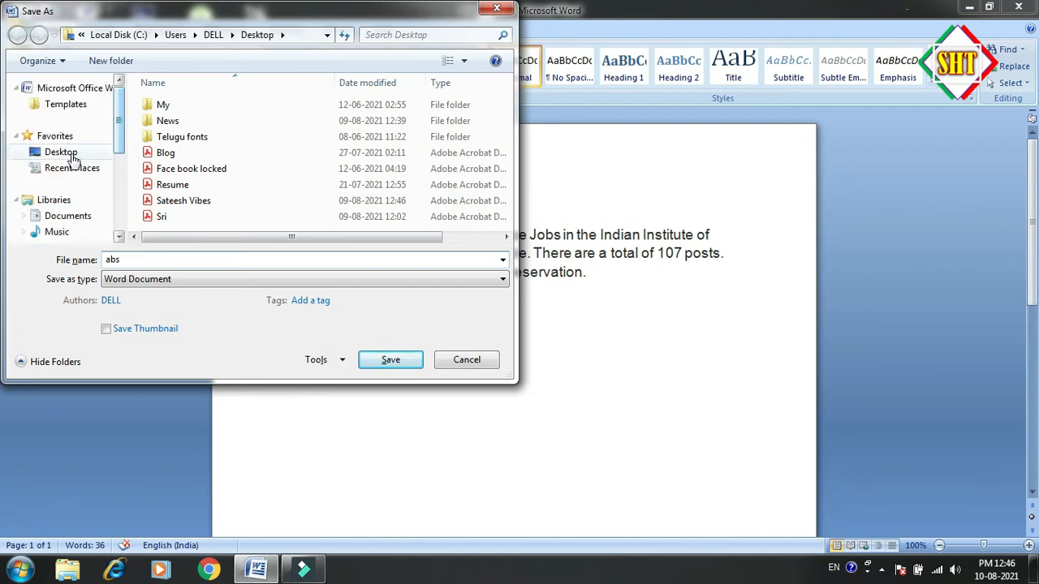
pyautogui.click(70, 157)
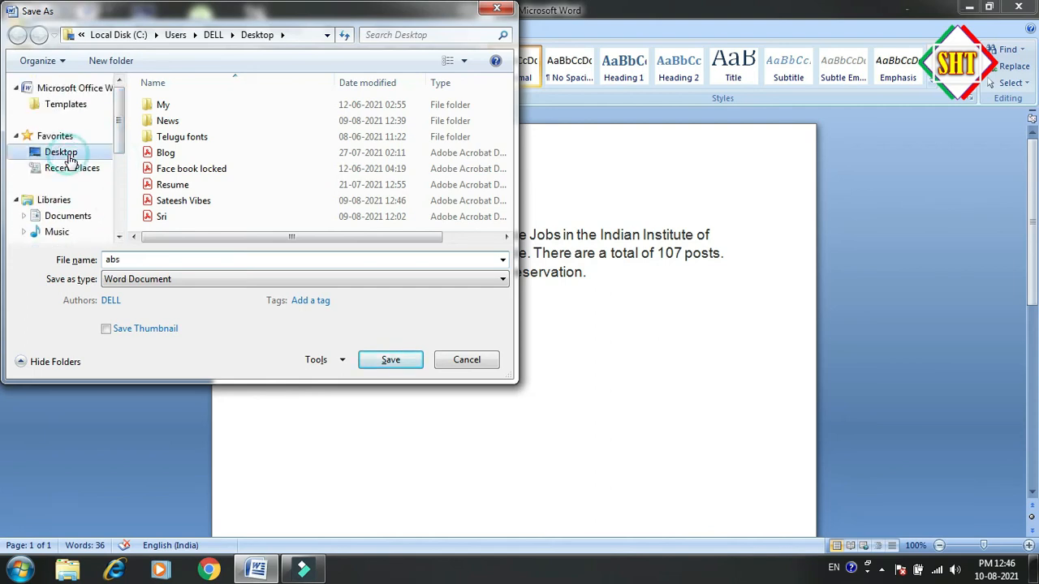
pyautogui.click(387, 360)
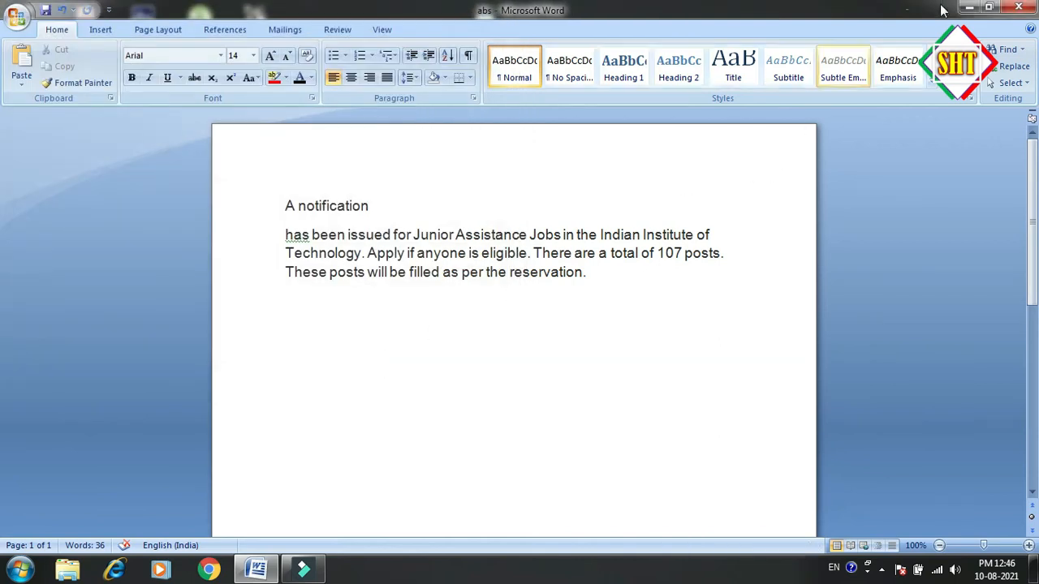
# Check the Windows desktop for the saved abs file and return to the Word document
pyautogui.click(967, 8)
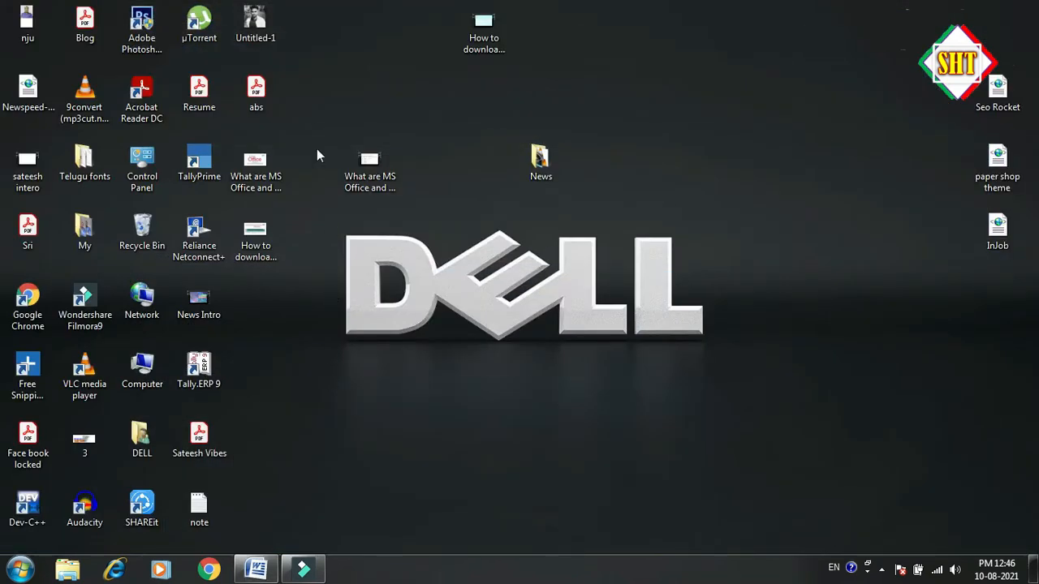
pyautogui.click(259, 86)
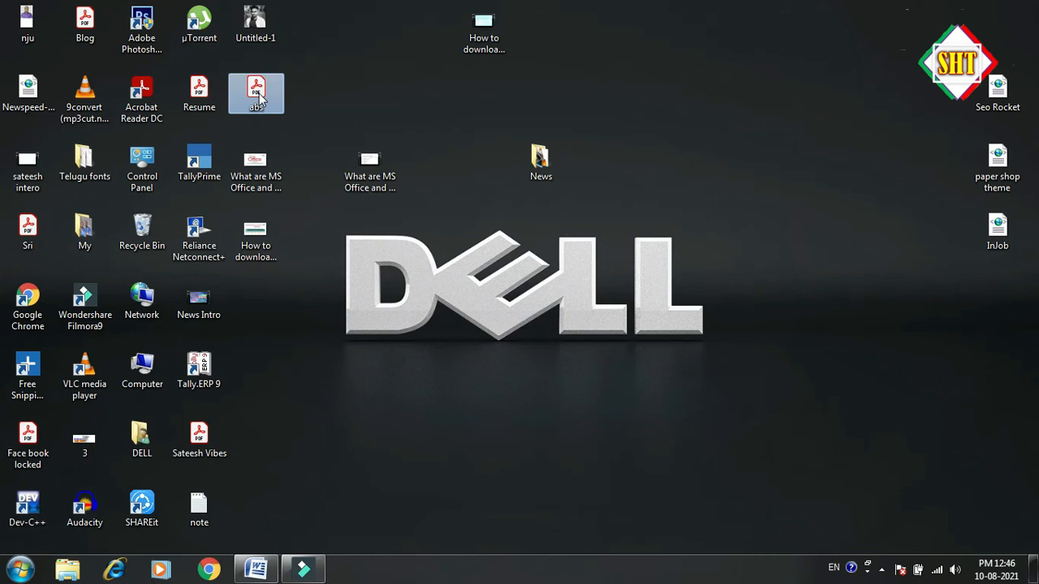
pyautogui.click(257, 569)
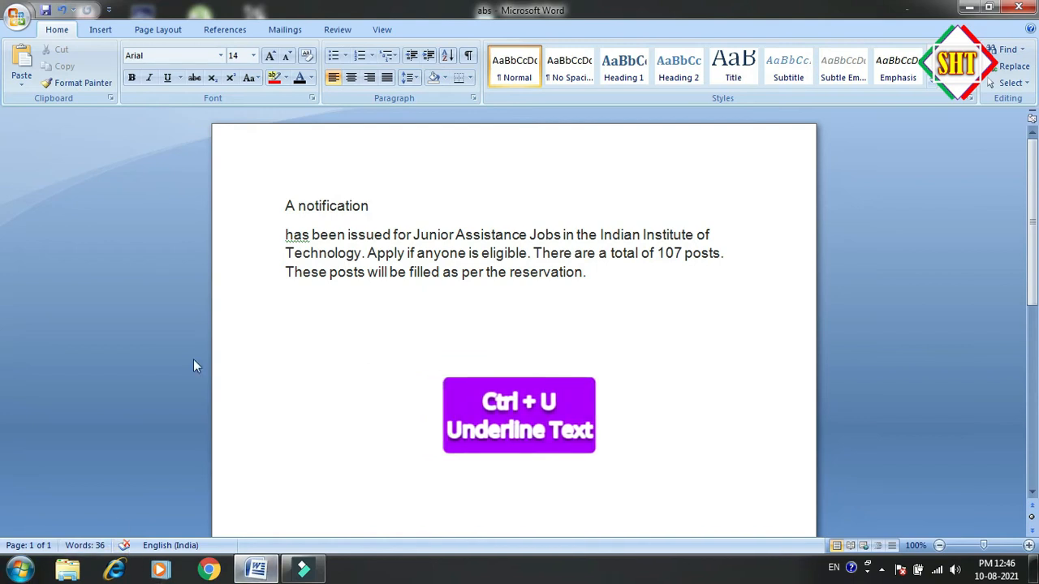
# Underline the line "A notification" and remove the underline again
pyautogui.moveTo(376, 205); pyautogui.dragTo(268, 209)
pyautogui.hotkey('ctrl', 'u')
pyautogui.click(392, 206)
pyautogui.moveTo(394, 202); pyautogui.dragTo(371, 184)
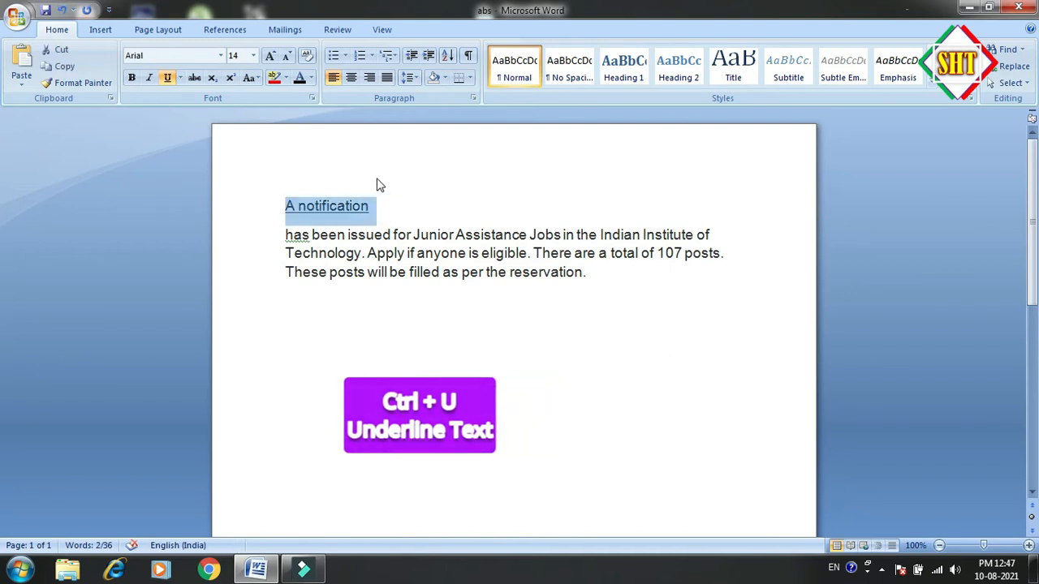
pyautogui.hotkey('ctrl', 'u')
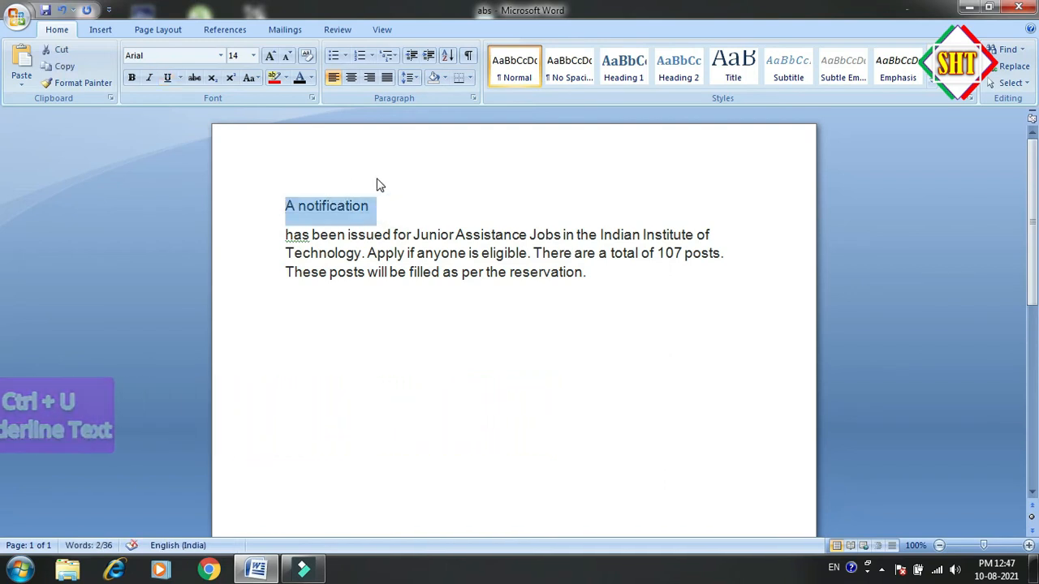
pyautogui.click(379, 203)
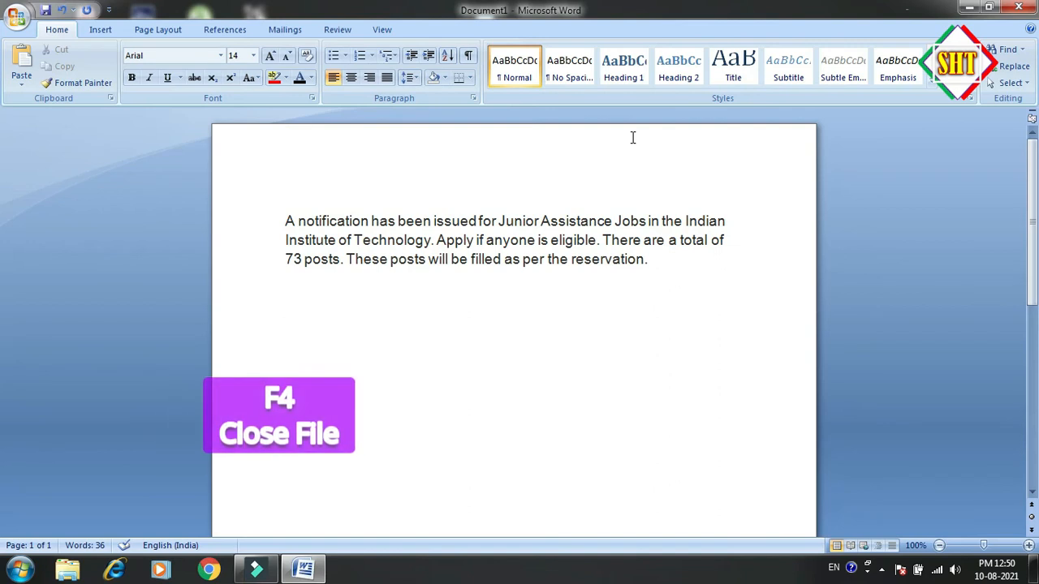
# Close the document, saving its changes to the Desktop as "abs"
pyautogui.hotkey('ctrl', 'F4')
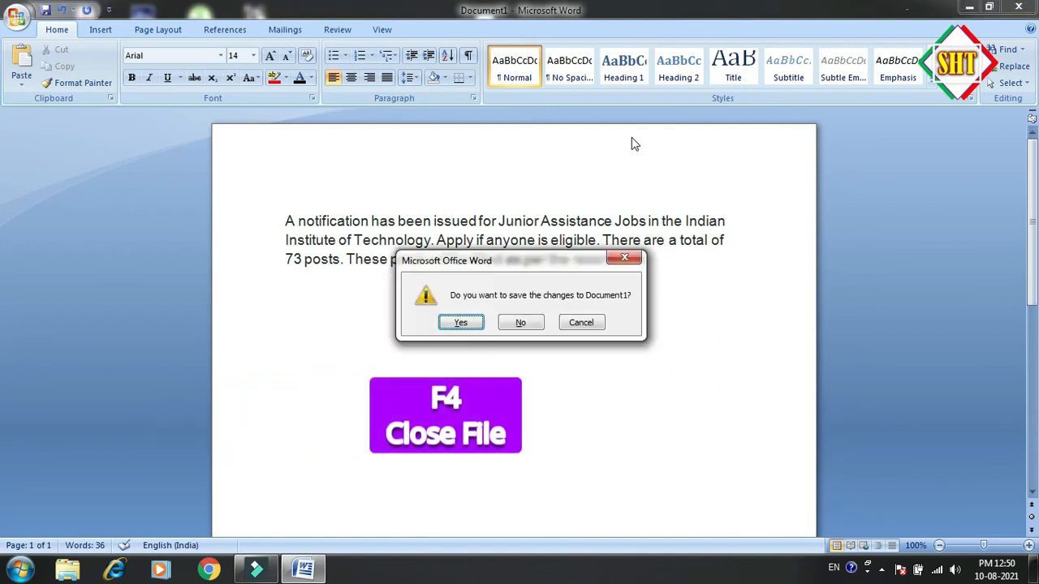
pyautogui.click(475, 327)
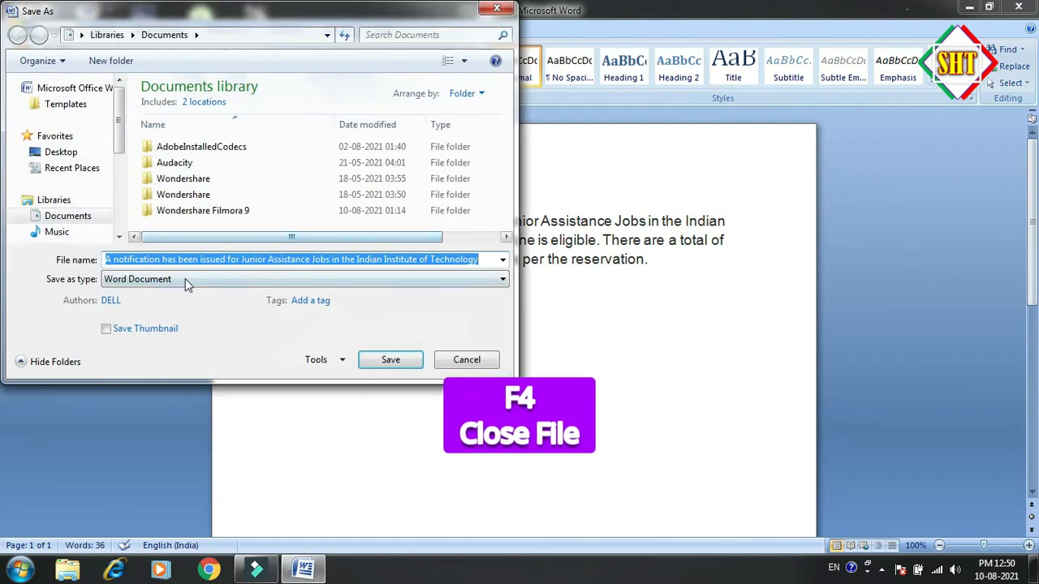
pyautogui.write('abs')
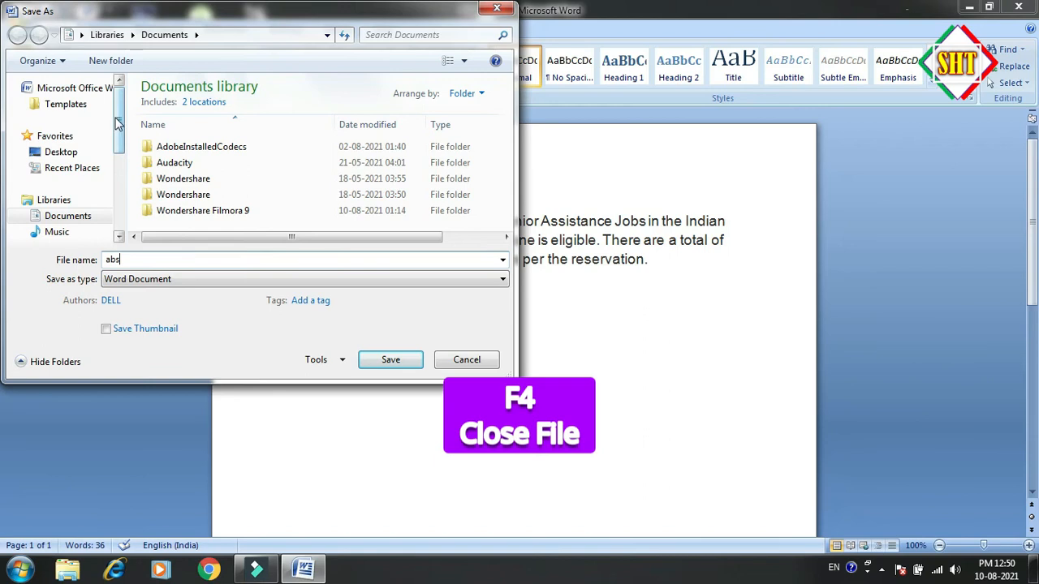
pyautogui.moveTo(119, 122); pyautogui.dragTo(118, 132)
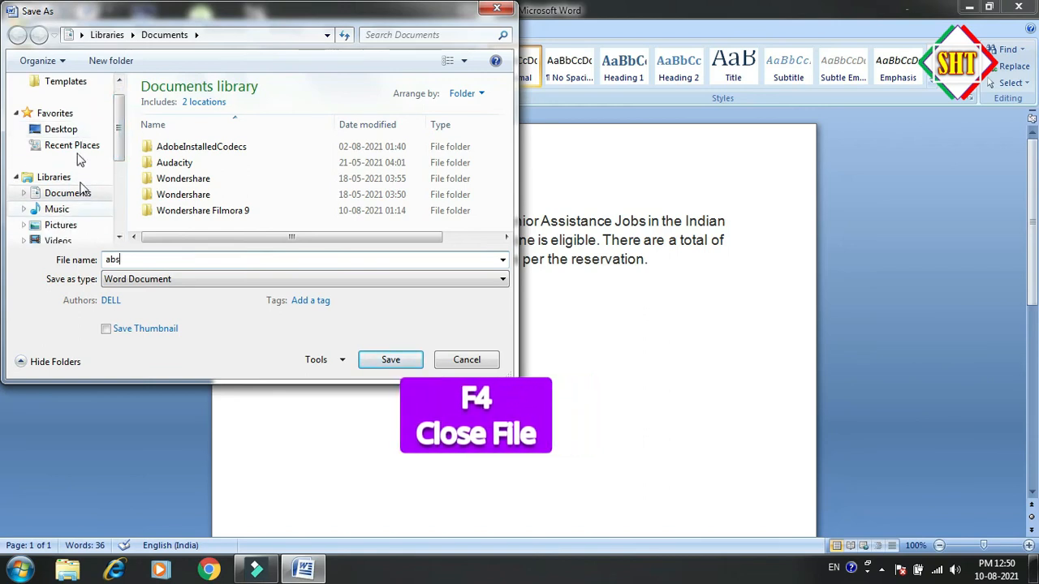
pyautogui.click(72, 131)
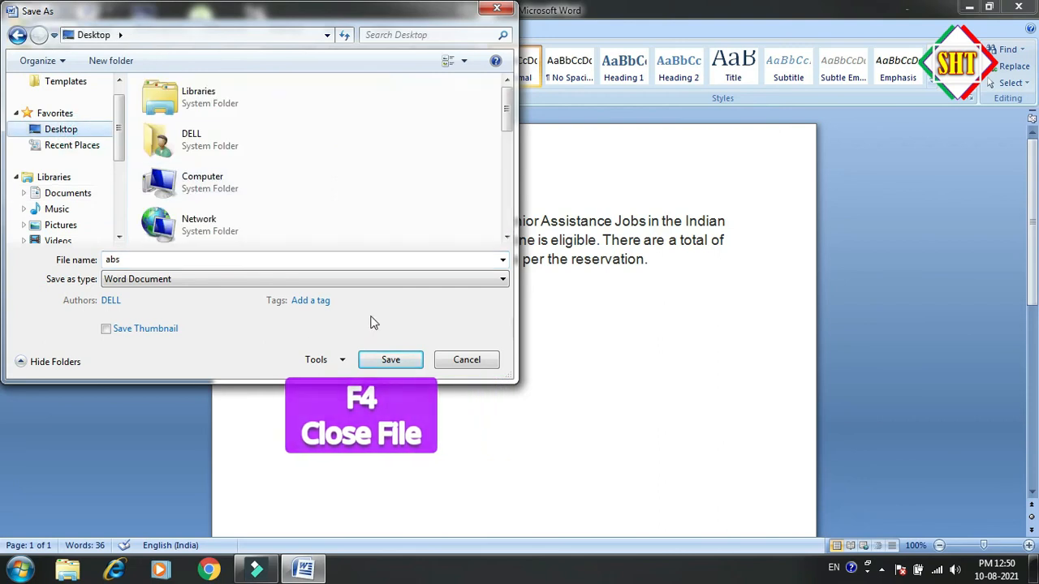
pyautogui.click(409, 360)
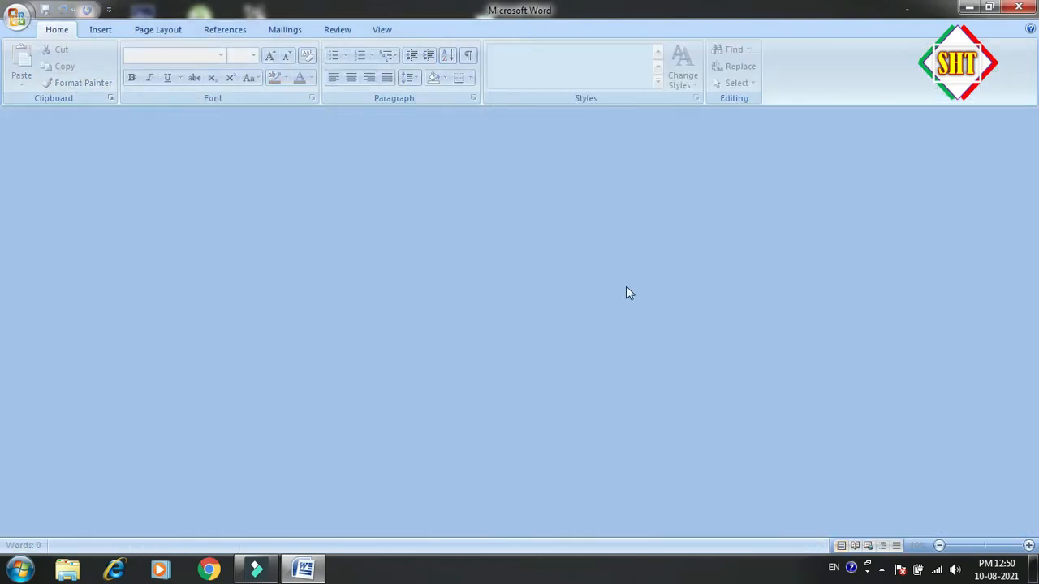
# Exit Word and open the abs file from the Windows desktop
pyautogui.hotkey('alt', 'F4')
pyautogui.doubleClick(261, 81)
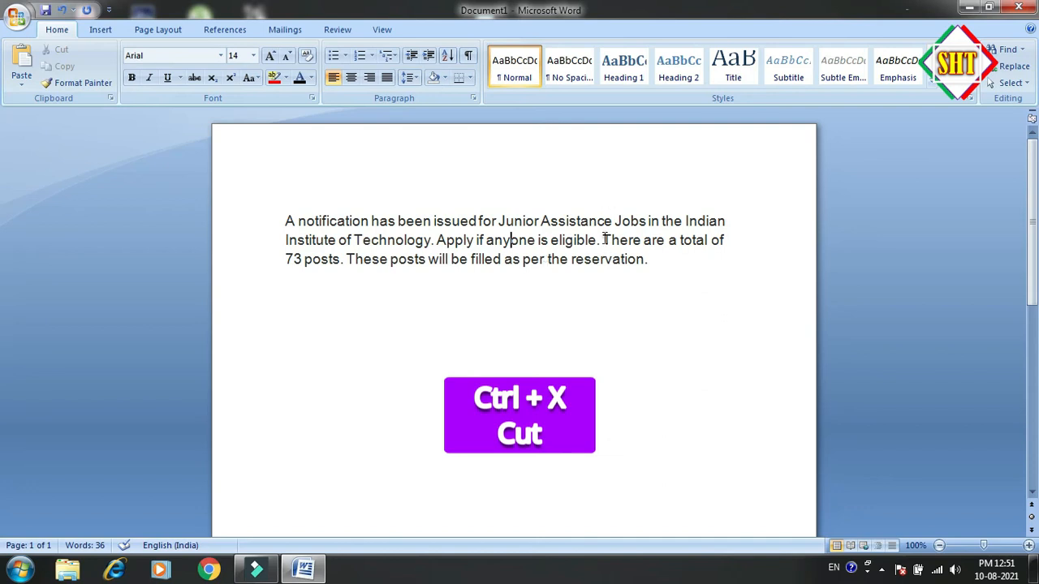
# Cut the last two sentences, starting at "There are a total of", and paste them as a separate paragraph below
pyautogui.moveTo(603, 240); pyautogui.dragTo(653, 259)
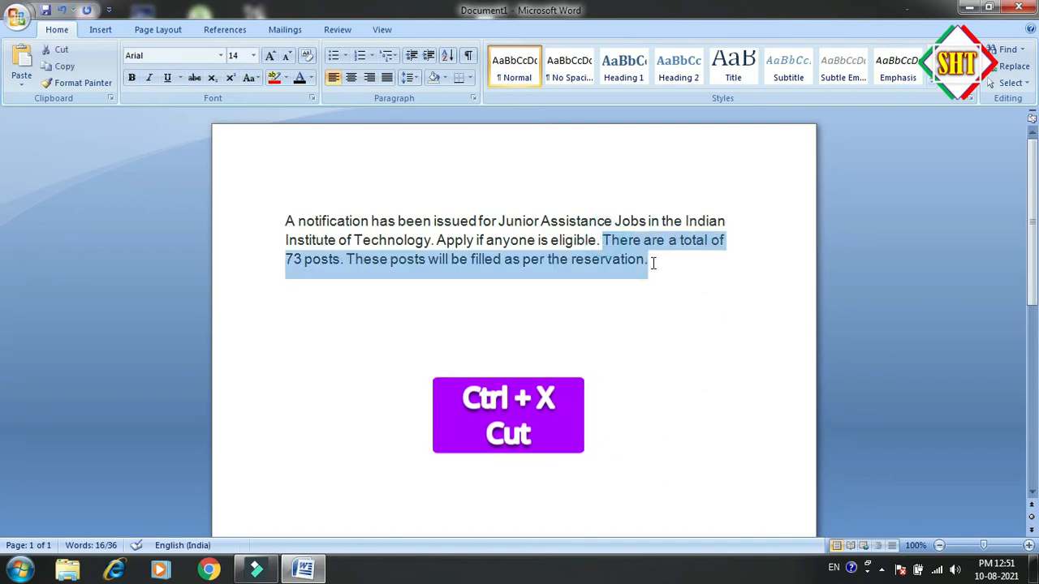
pyautogui.hotkey('ctrl', 'x')
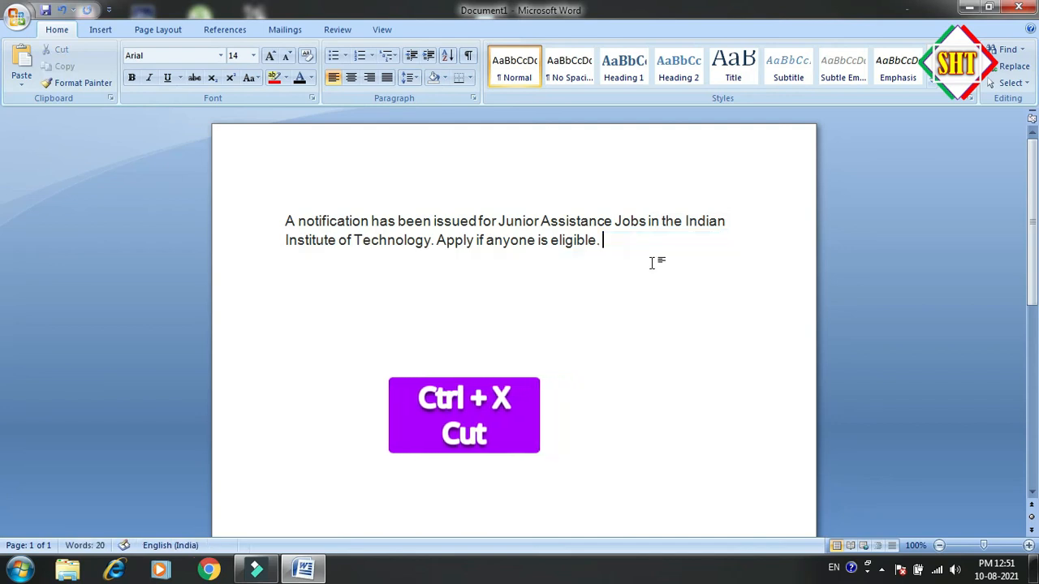
pyautogui.click(360, 306)
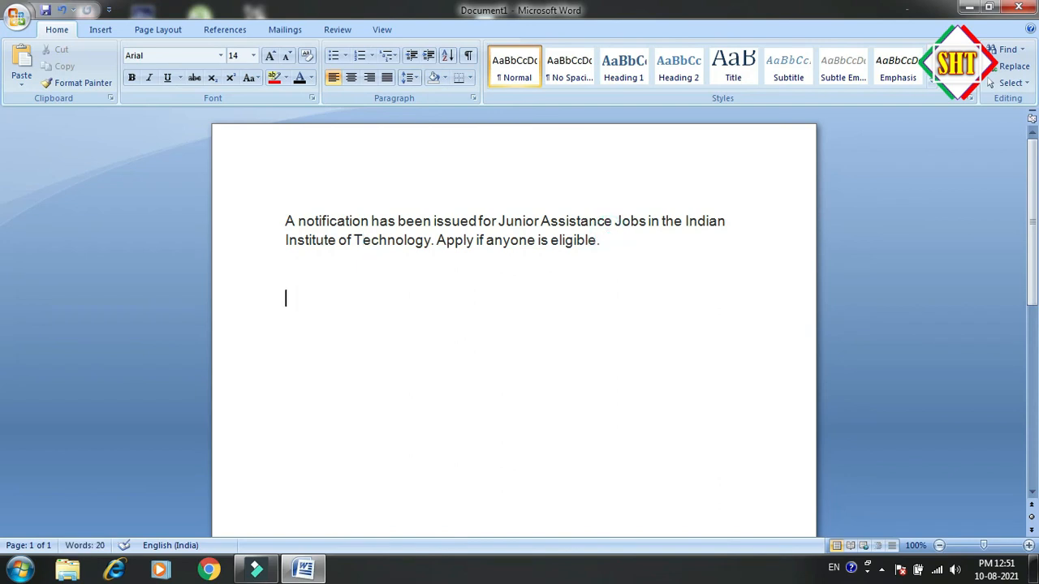
pyautogui.hotkey('ctrl', 'v')
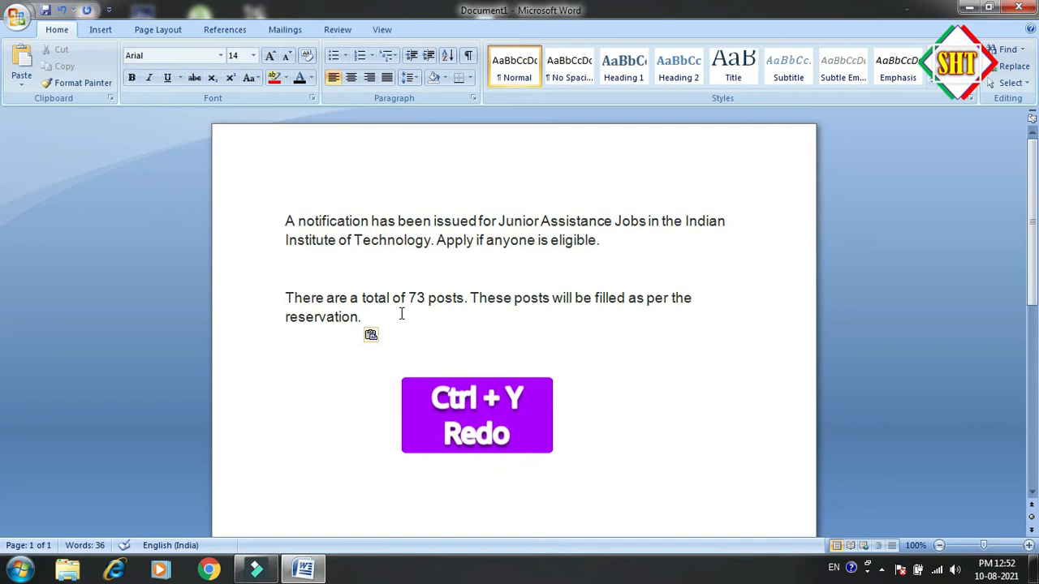
# Undo both the paste and the cut of the last two sentences, and deselect the text
pyautogui.moveTo(363, 317); pyautogui.dragTo(276, 291)
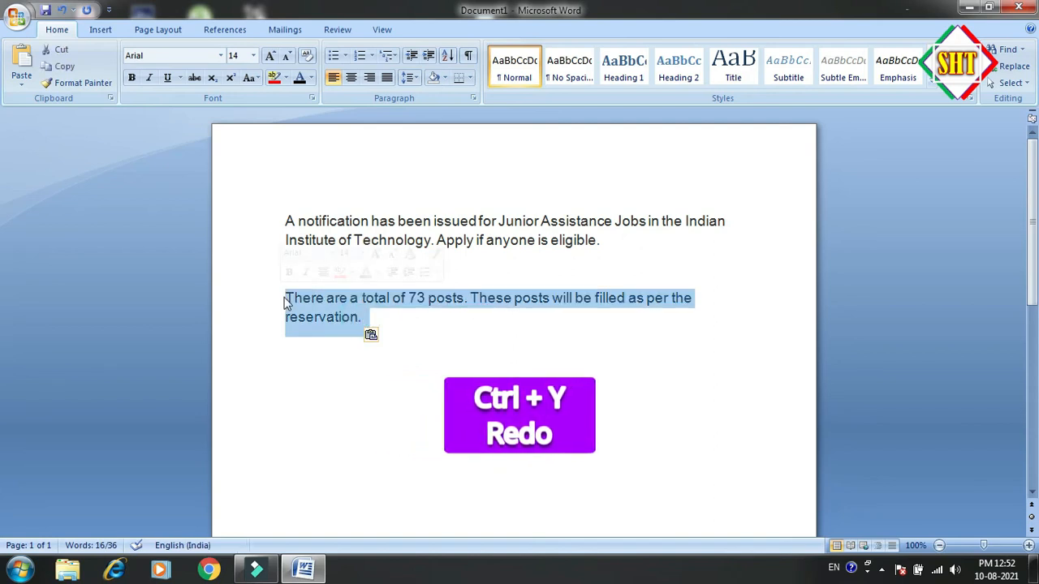
pyautogui.click(288, 300)
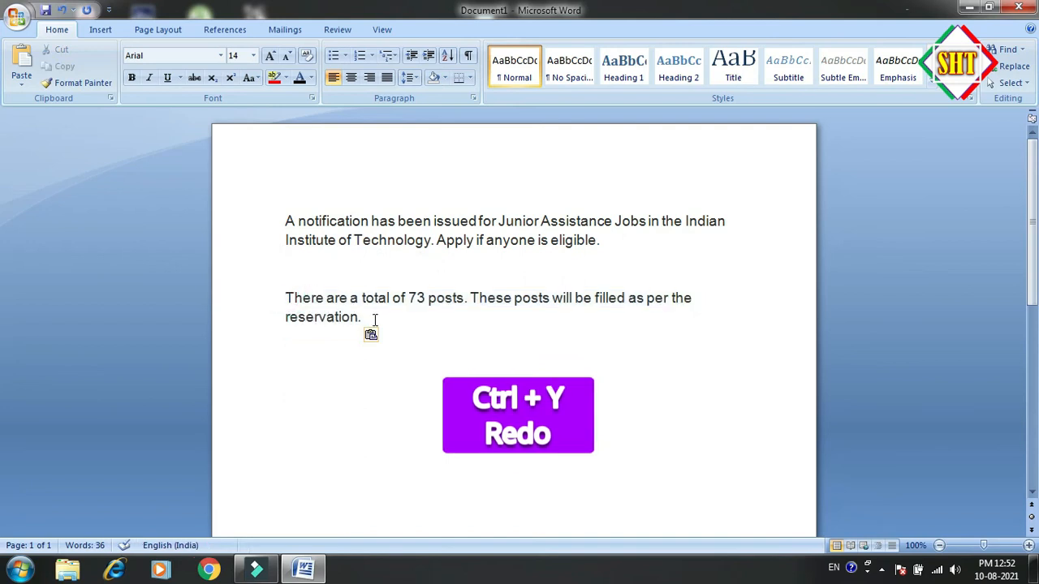
pyautogui.hotkey('ctrl', 'z')
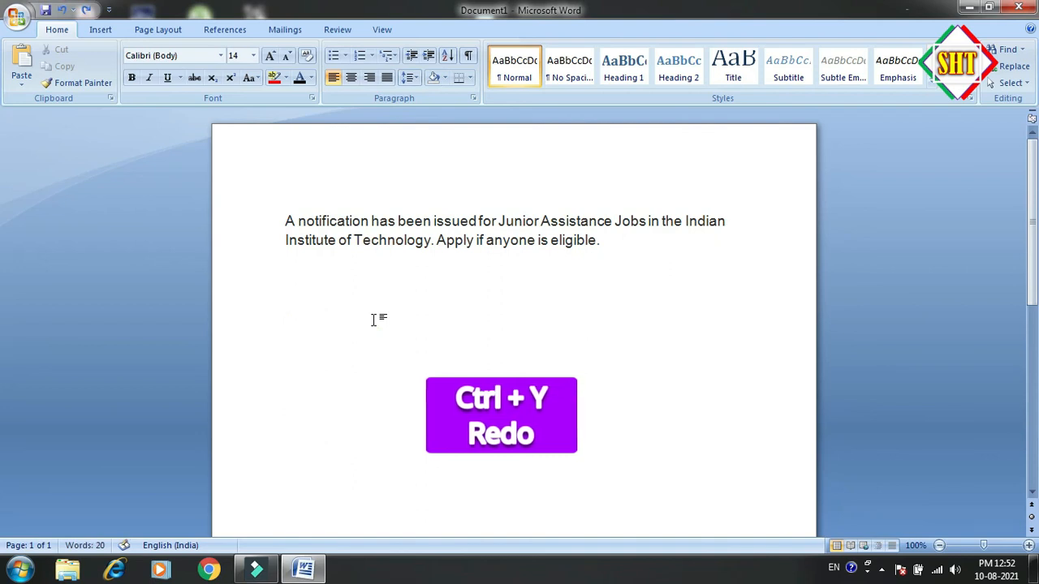
pyautogui.hotkey('ctrl', 'y')
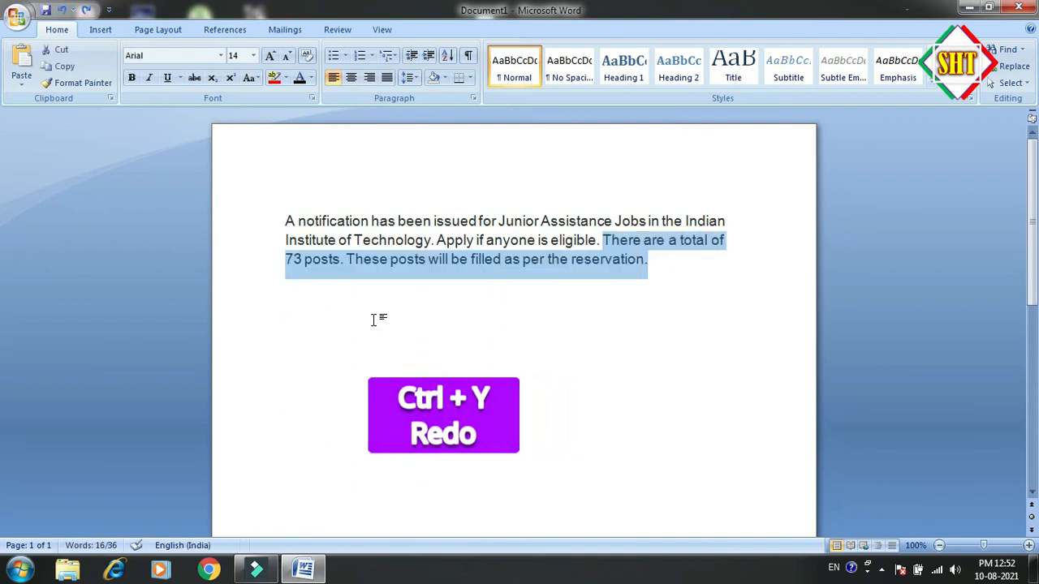
pyautogui.click(651, 259)
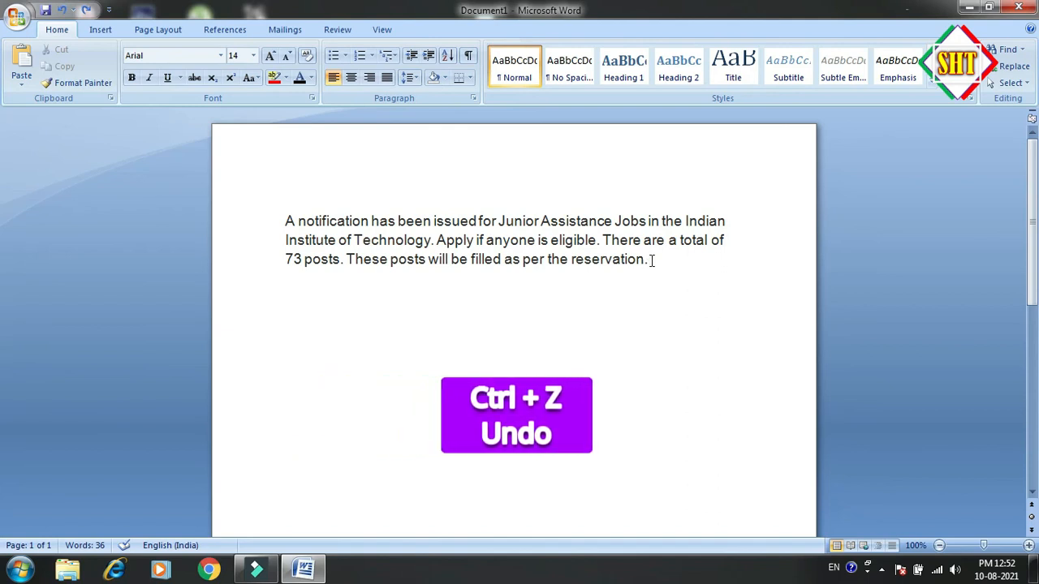
# Undo the last font size change, set the whole paragraph's font size to 14, and deselect the text
pyautogui.hotkey('ctrl', 'z')
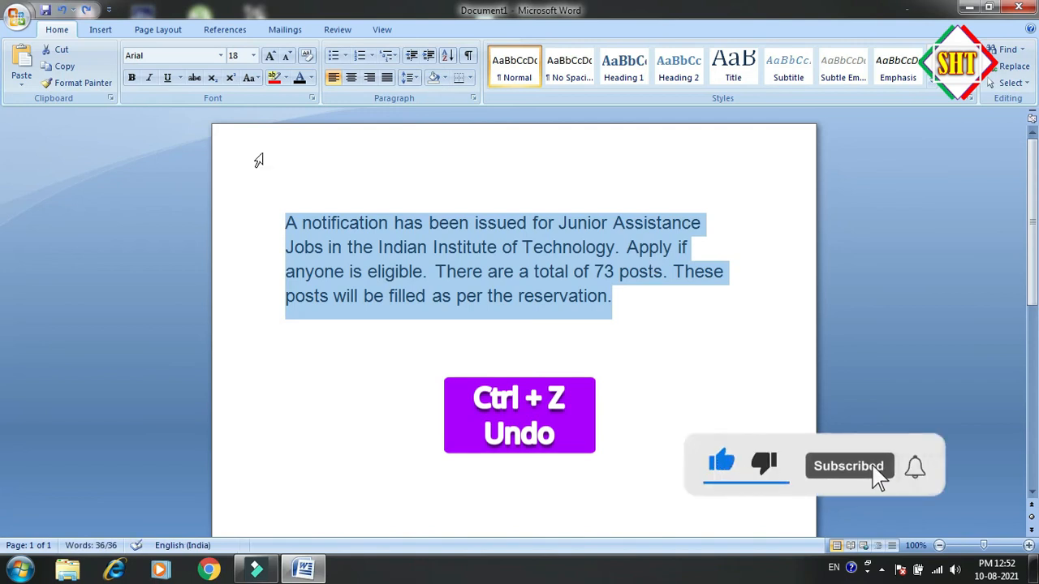
pyautogui.click(253, 55)
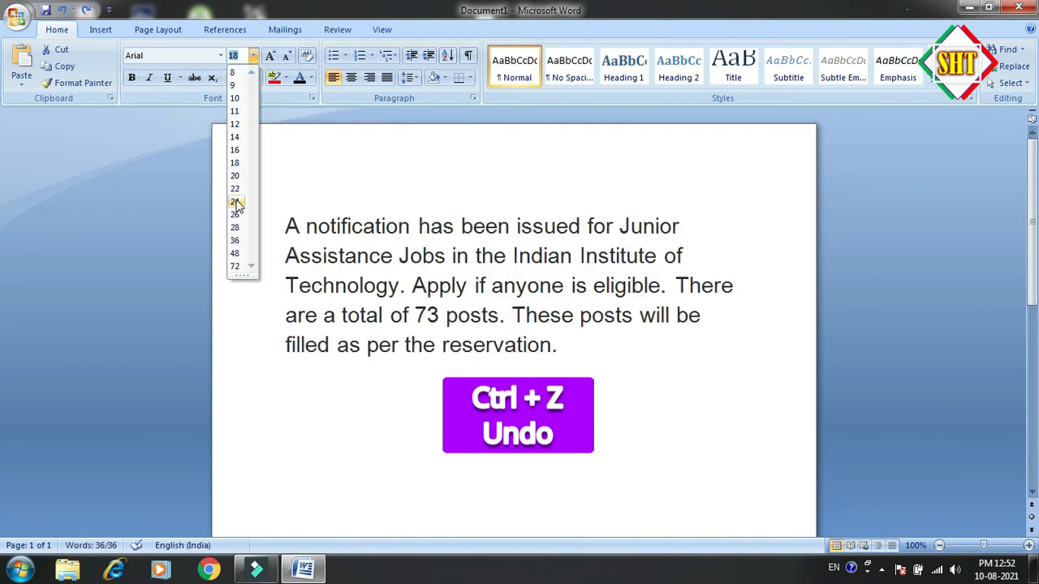
pyautogui.click(234, 137)
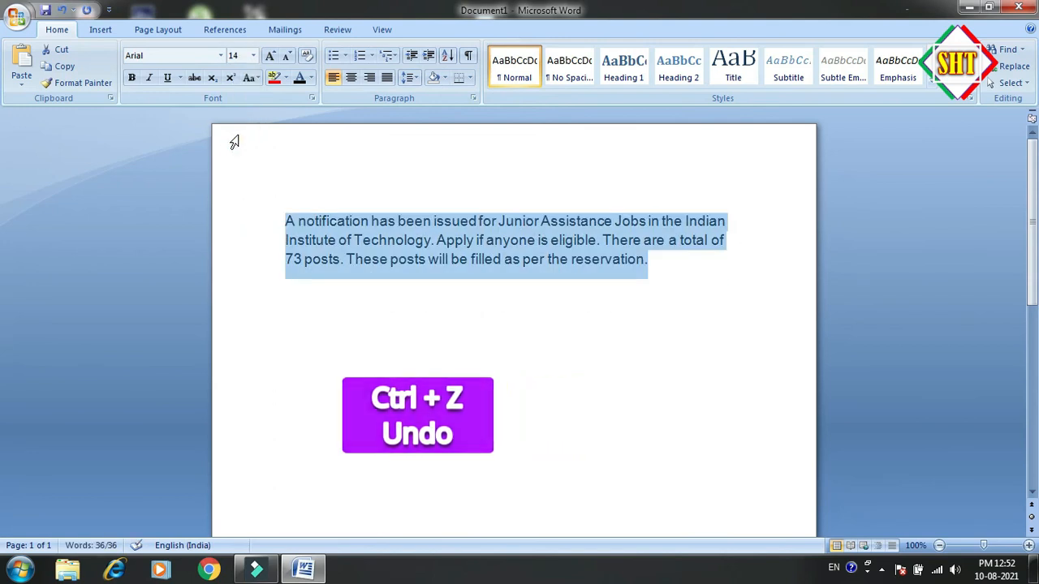
pyautogui.click(649, 258)
# Move the text cursor to the document's end, back to the paragraph's start, and to the end again
pyautogui.hotkey('ctrl', 'End')
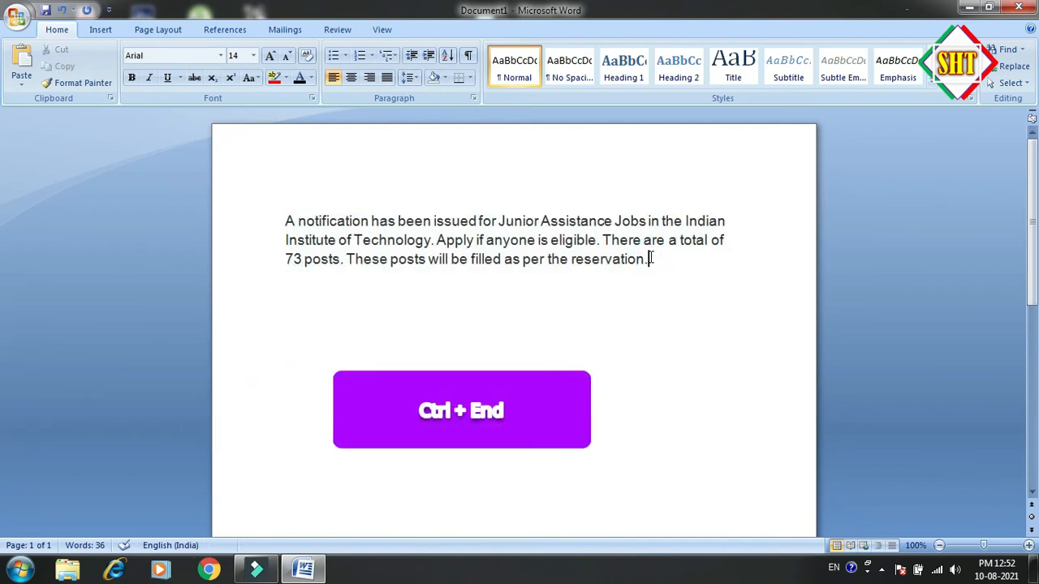
pyautogui.click(285, 221)
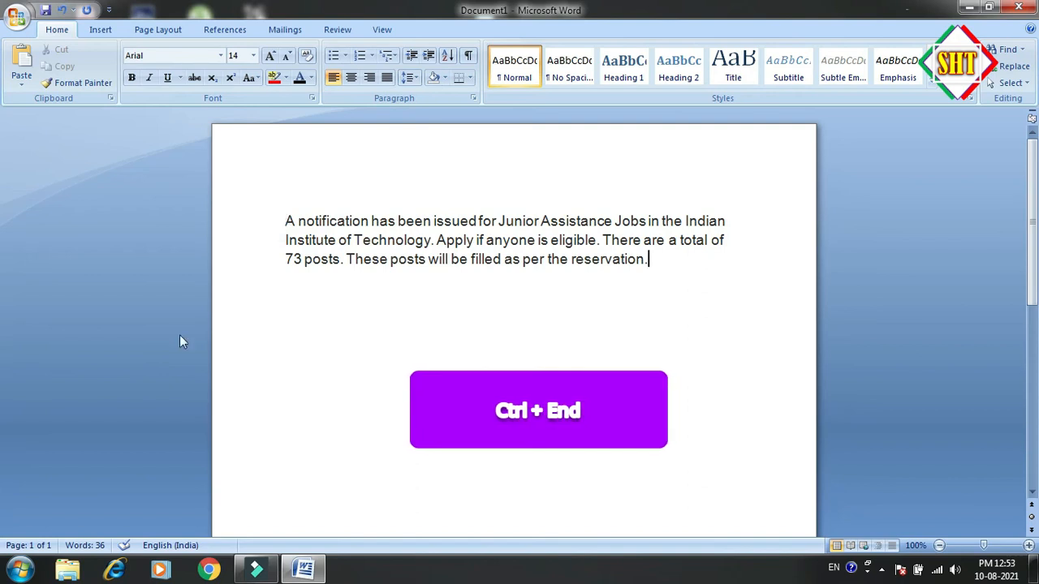
pyautogui.hotkey('ctrl', 'End')
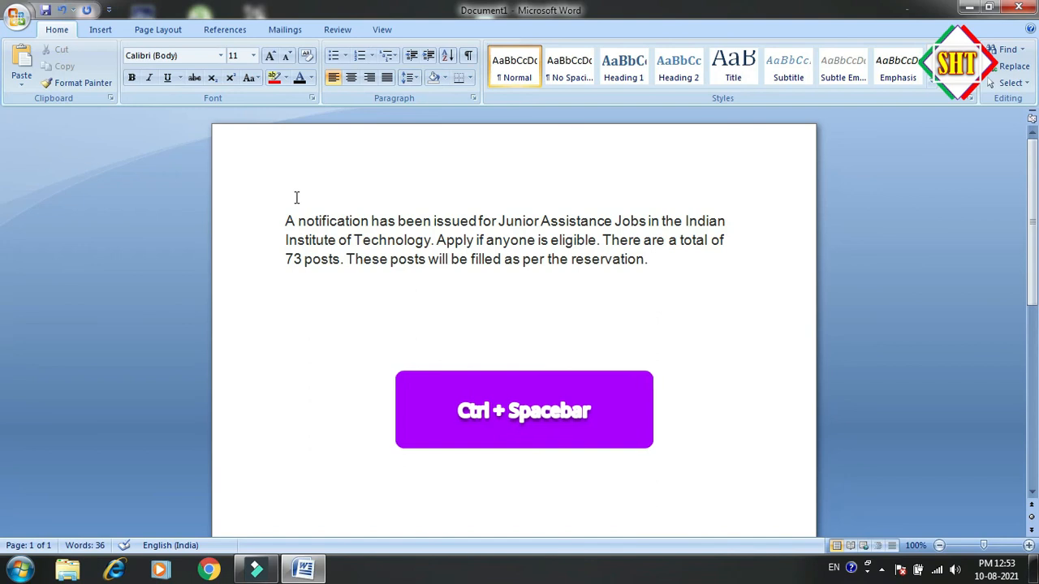
# Make the paragraph bold up to its final period, and clear all character formatting from that text
pyautogui.moveTo(286, 220); pyautogui.dragTo(609, 260)
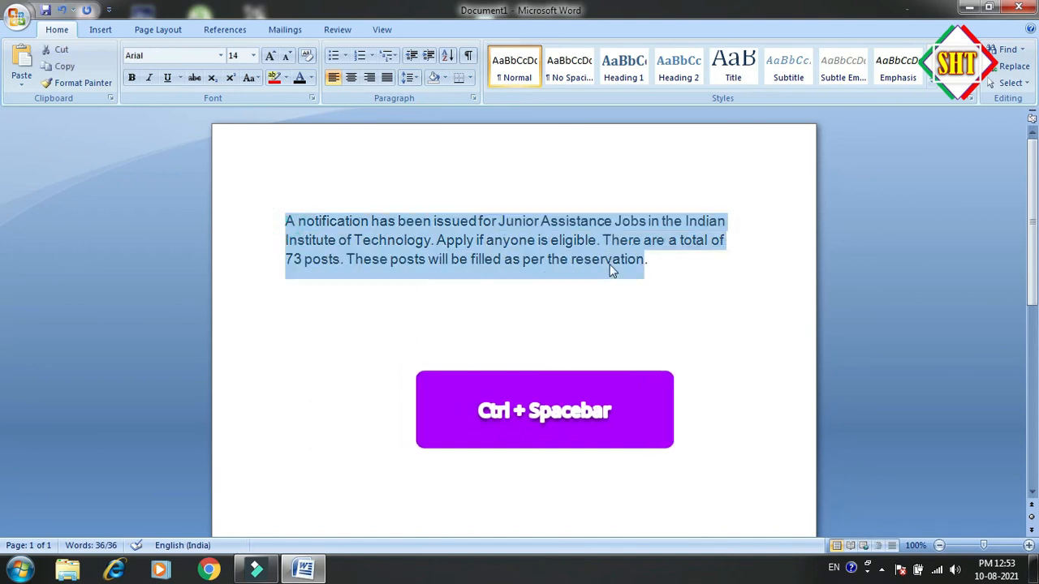
pyautogui.hotkey('ctrl', 'b')
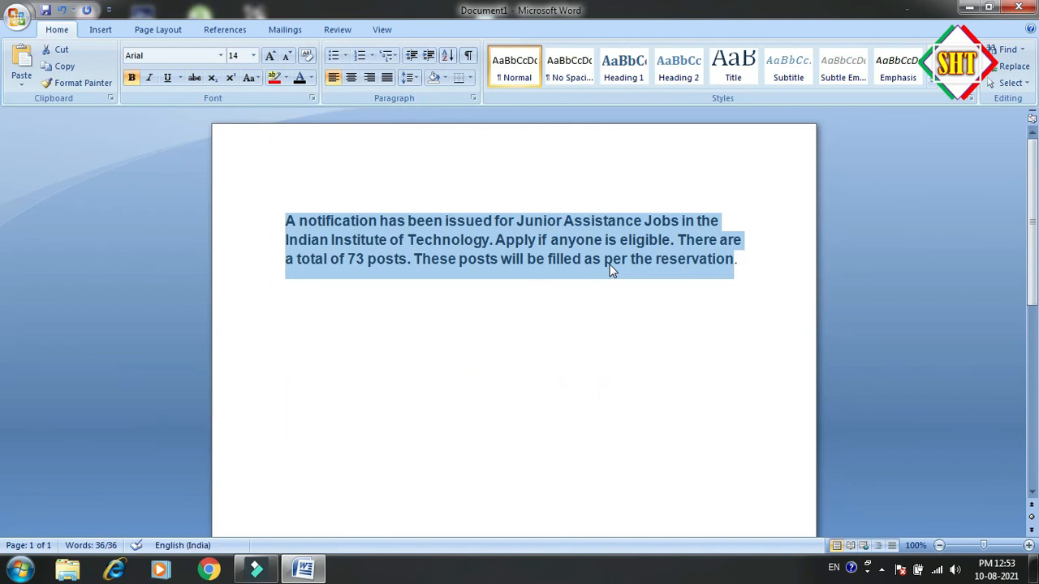
pyautogui.hotkey('ctrl', 'space')
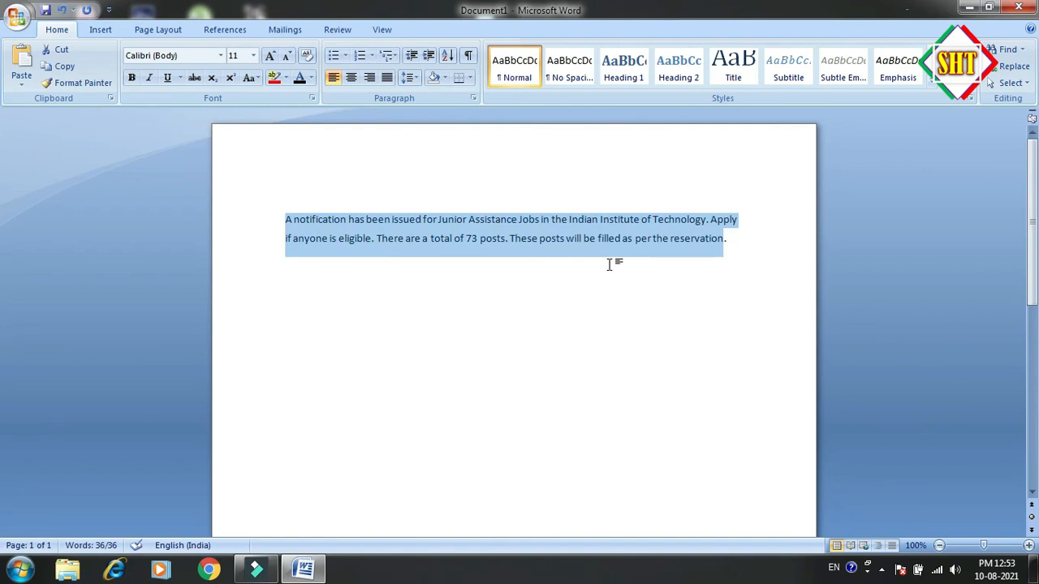
pyautogui.click(730, 238)
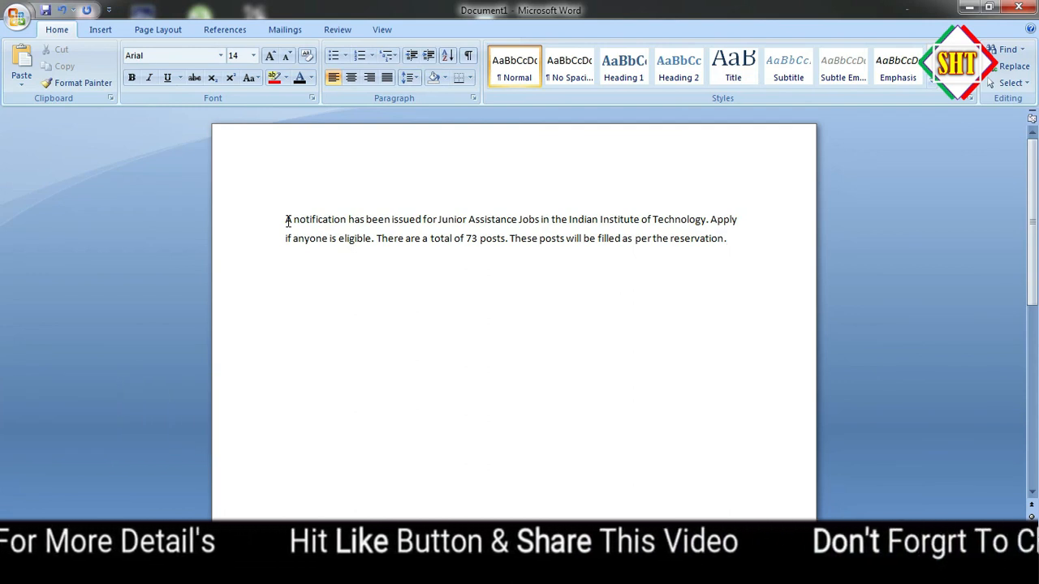
# Save the document to Documents as a Word Document named "A notification has been issued for Junior Assistance Jobs in the Indian Institute of Technology"
pyautogui.click(287, 221)
pyautogui.hotkey('alt', '1')
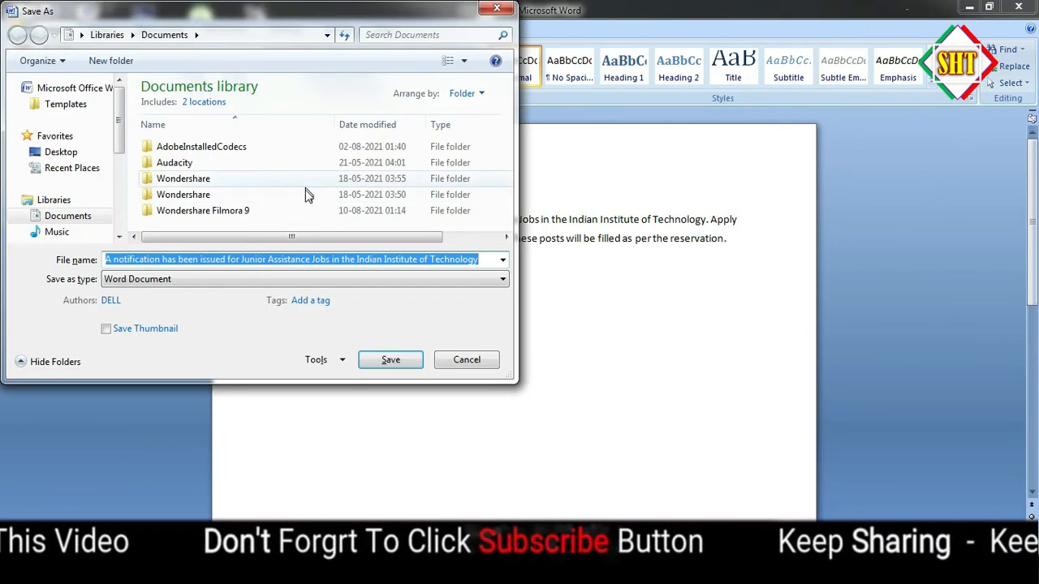
pyautogui.click(368, 362)
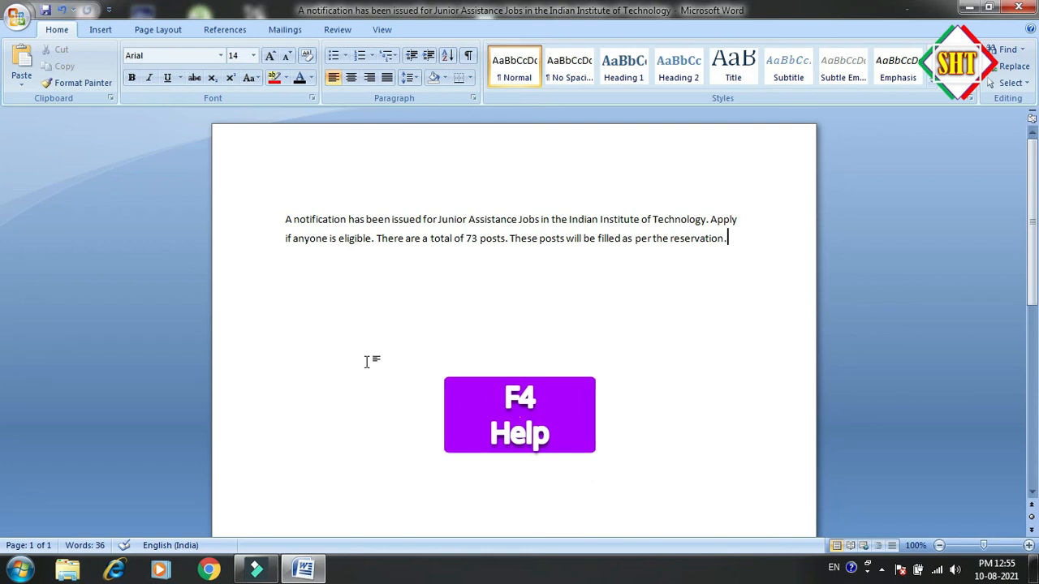
# Open the Word Help window and close it again
pyautogui.press('F1')
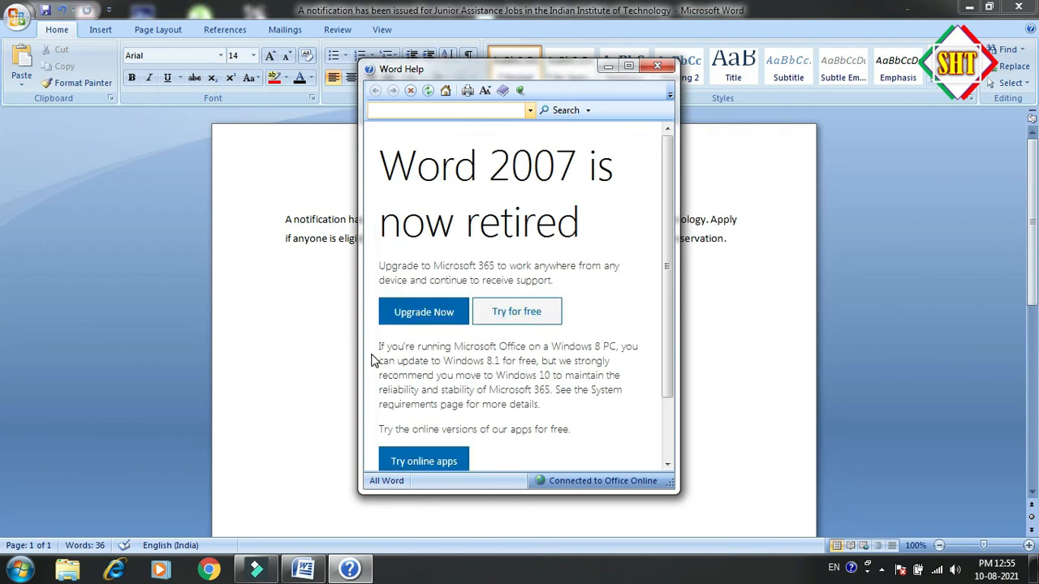
pyautogui.click(658, 67)
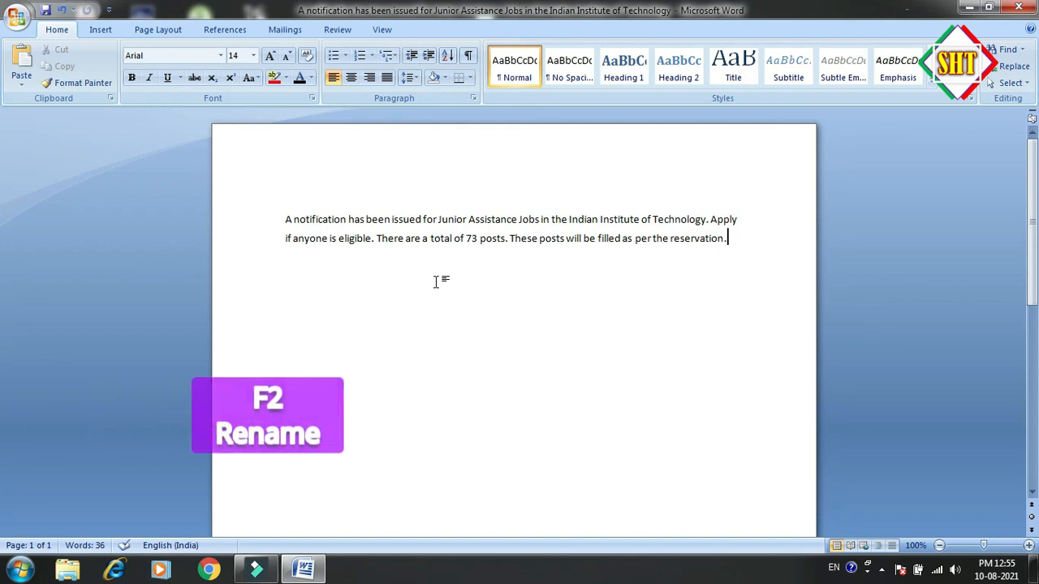
# Minimize Word and rename the abs file on the Windows desktop as "anbd"
pyautogui.click(973, 8)
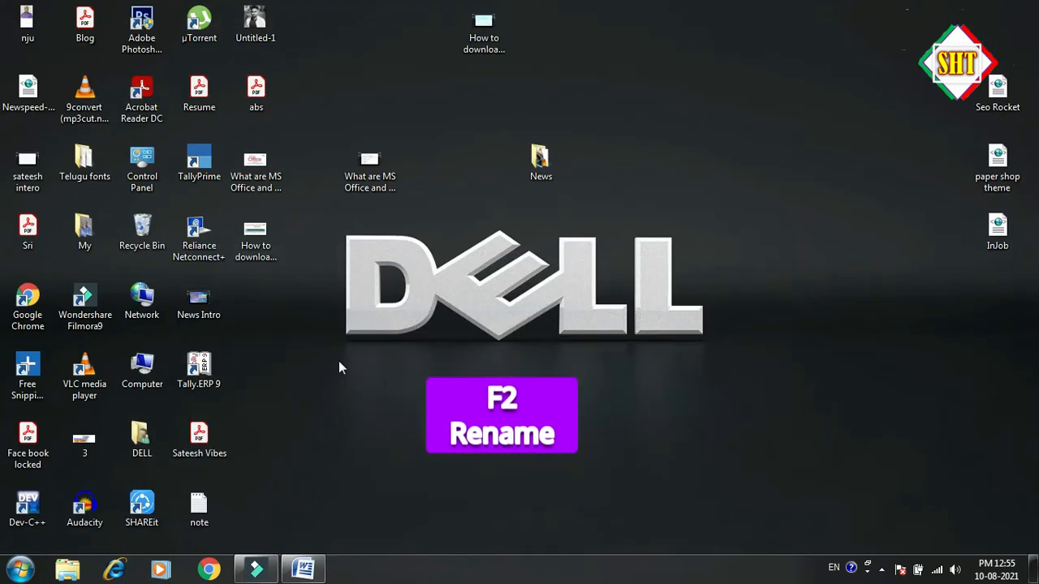
pyautogui.click(256, 94)
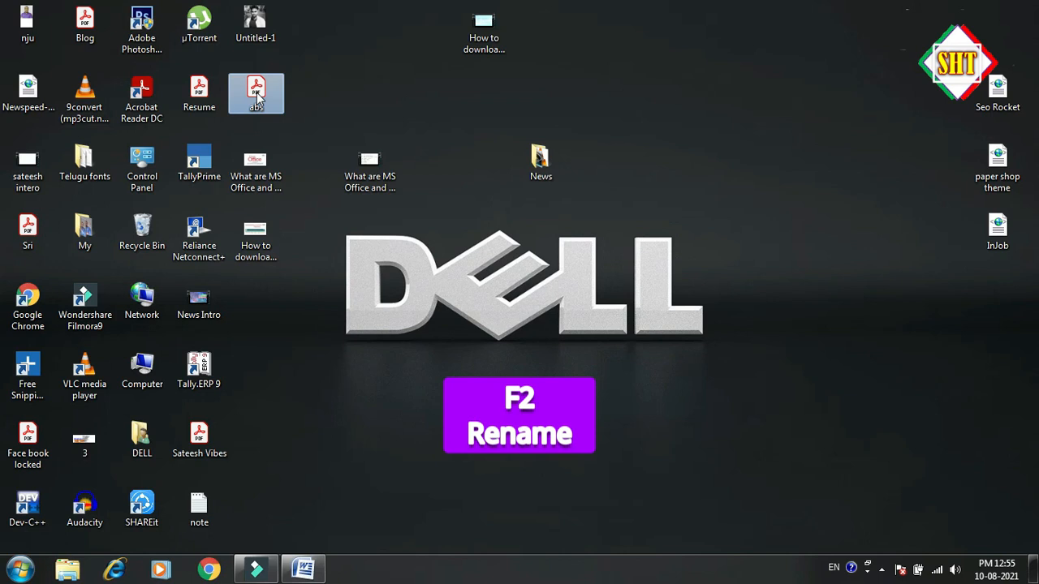
pyautogui.press('F2')
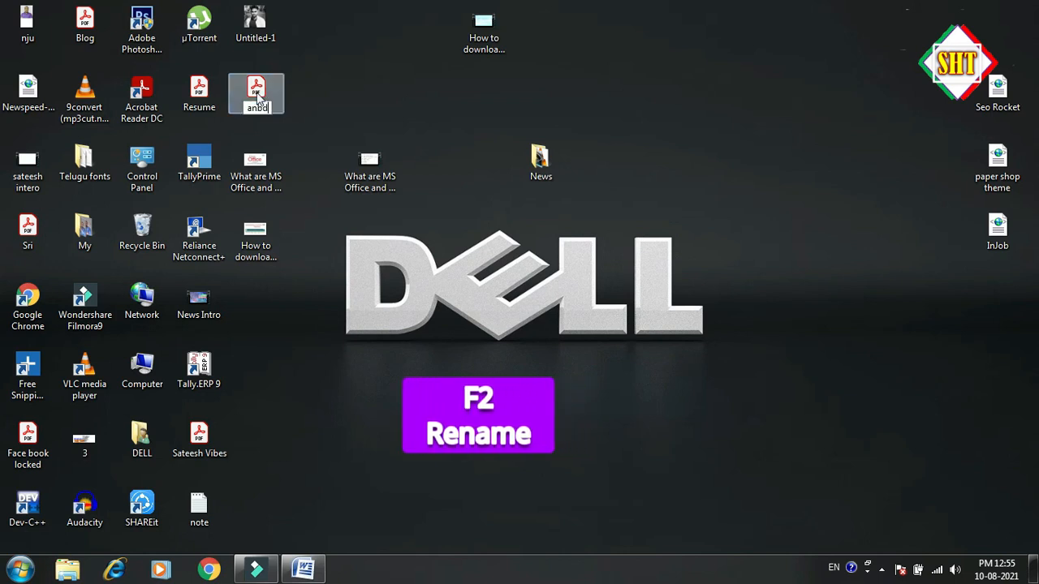
pyautogui.write('anbd')
pyautogui.press('Return')
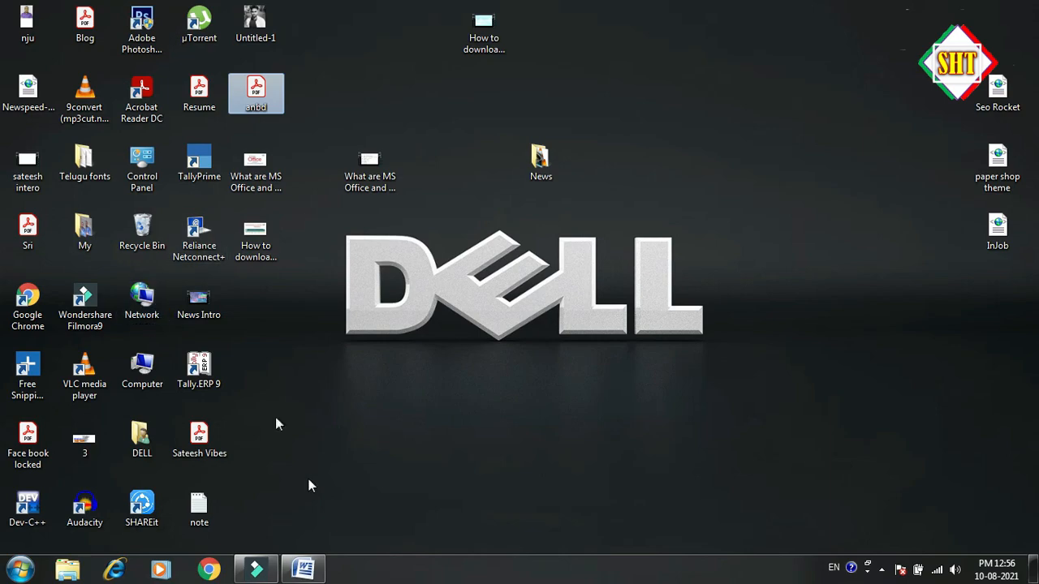
# Return to the Word document, view the Replace options of Find and Replace, and close the dialog without replacing anything
pyautogui.click(303, 568)
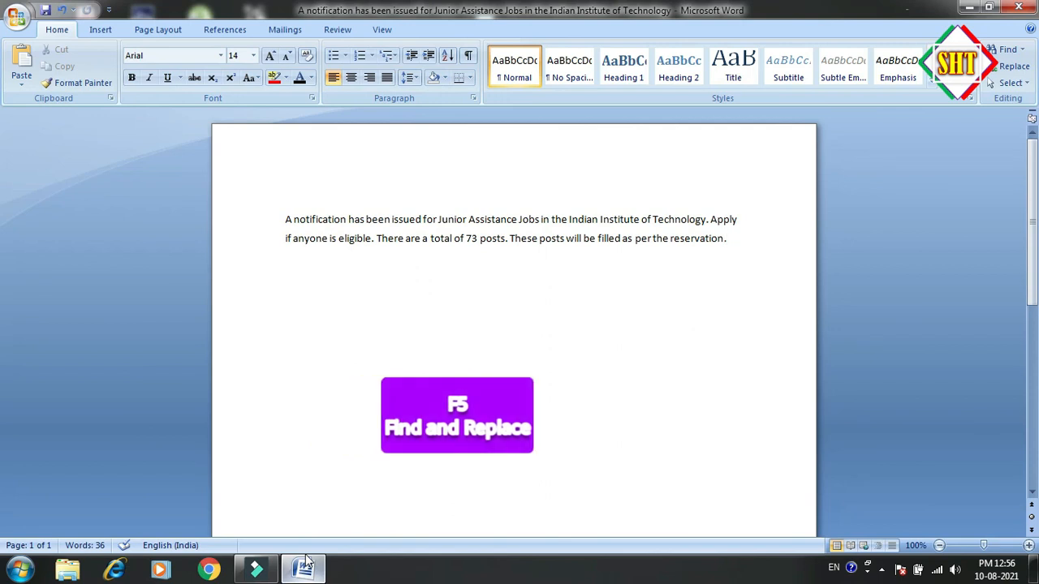
pyautogui.press('F5')
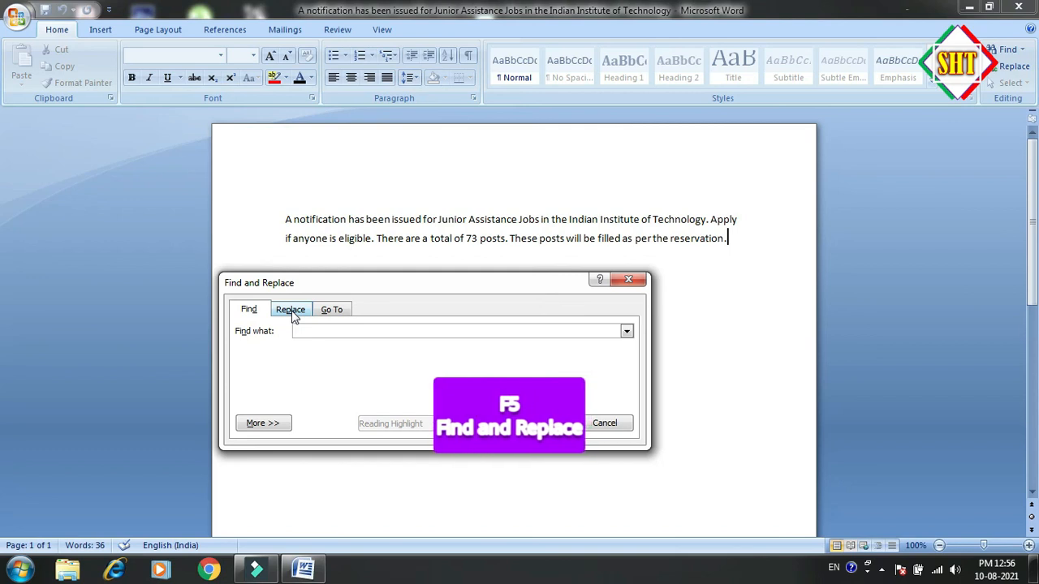
pyautogui.click(291, 310)
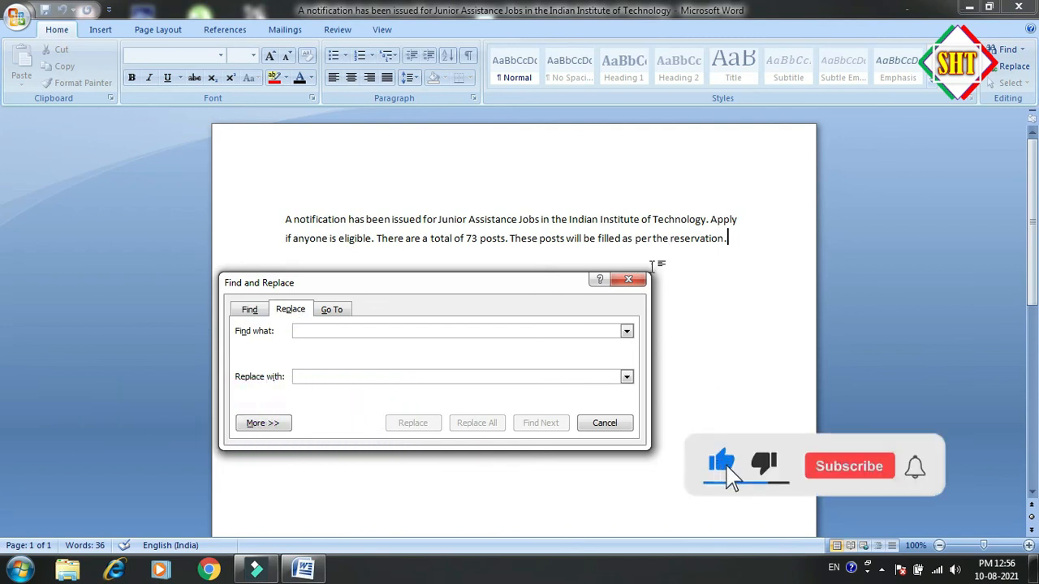
pyautogui.click(630, 280)
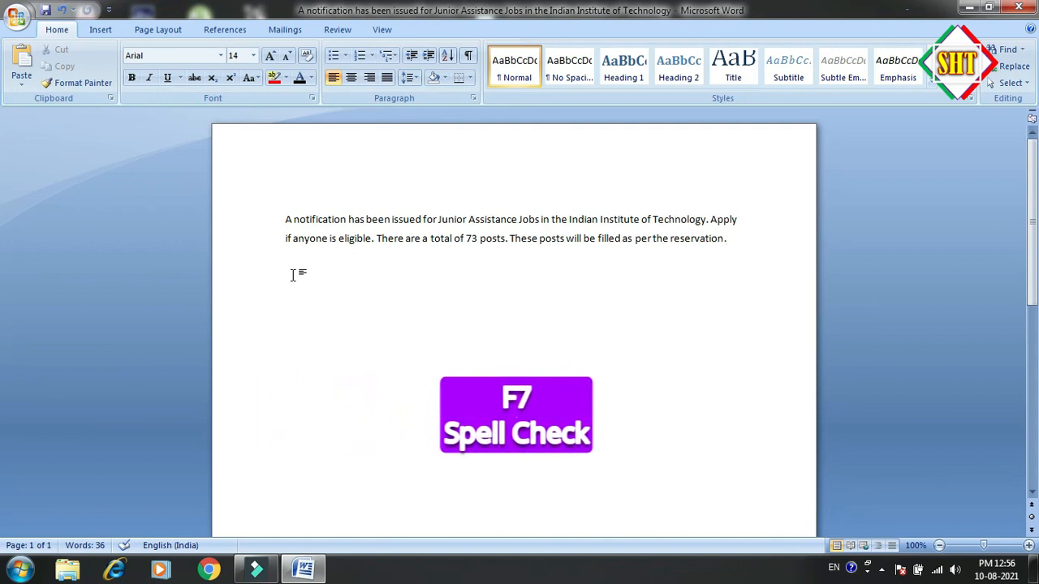
# Run a spelling and grammar check on the document and dismiss the closing message
pyautogui.press('F7')
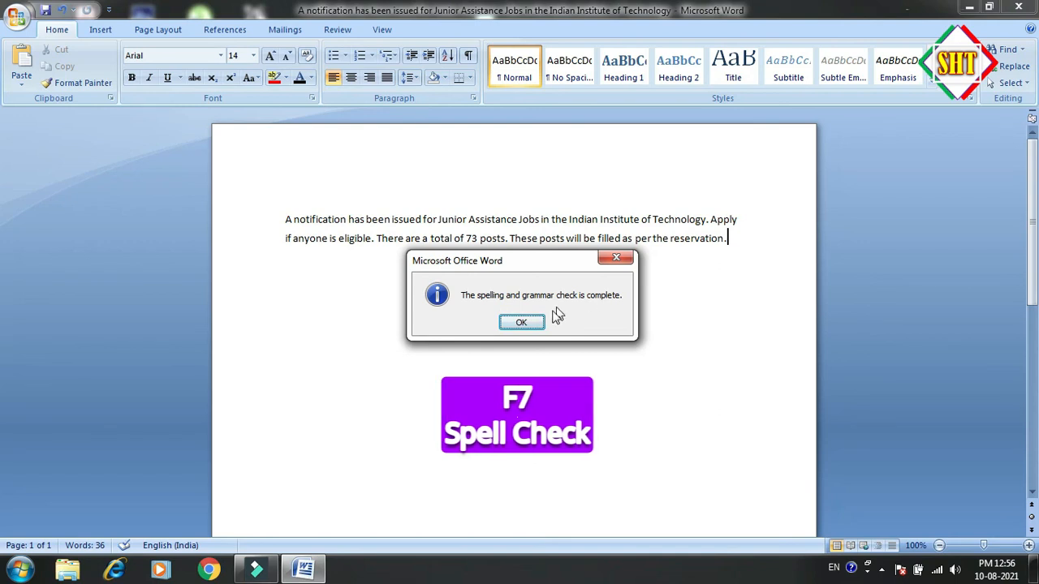
pyautogui.click(525, 323)
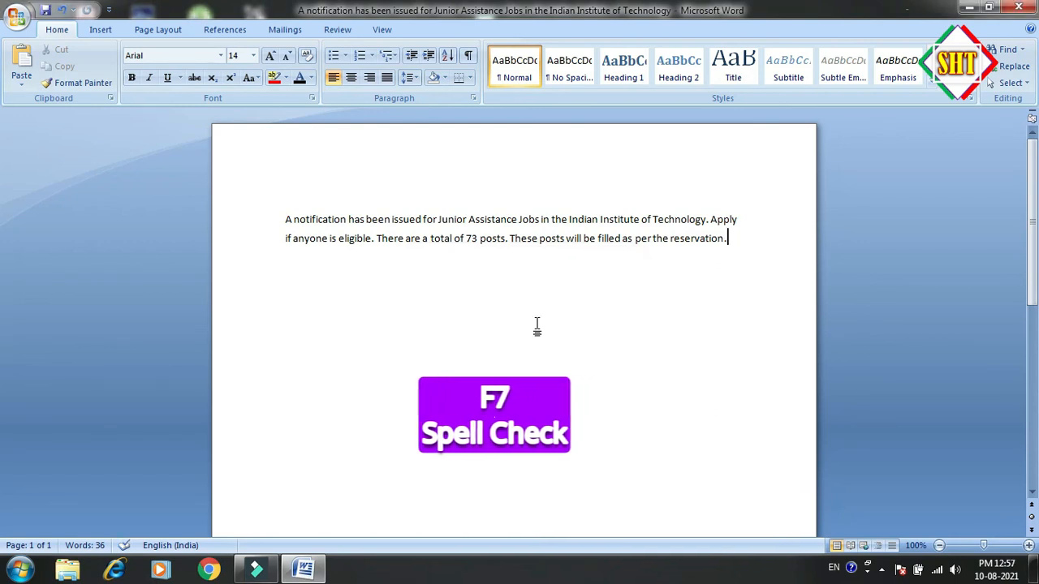